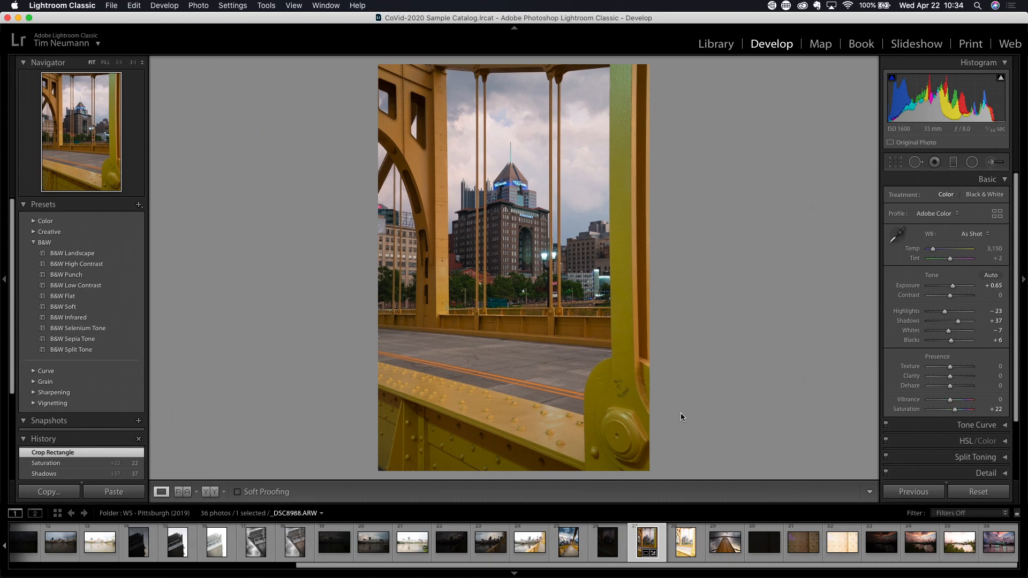
Open the external editing preferences of Lightroom Classic.
{"action": "left_click", "coordinate": [52, 7]}
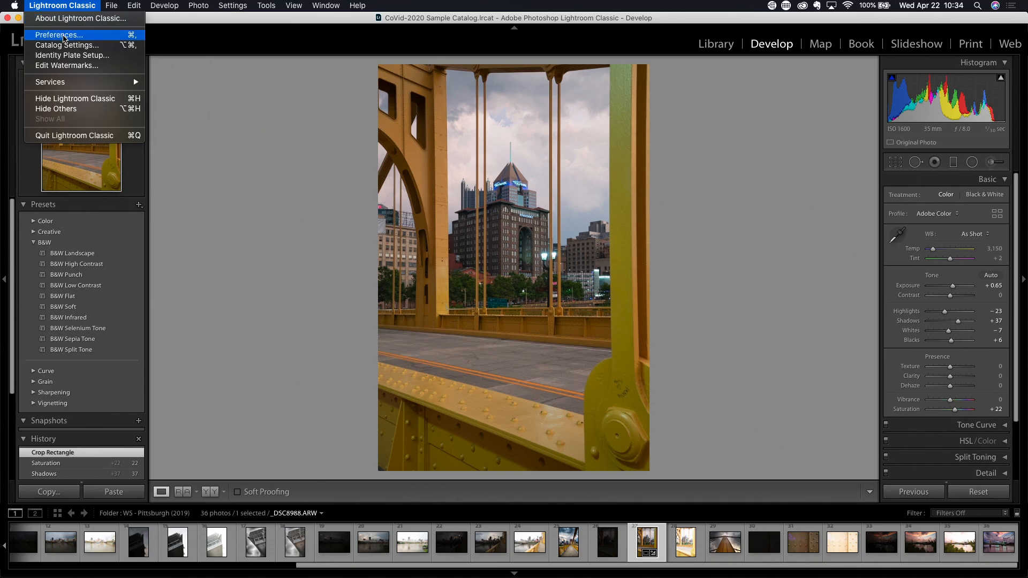
{"action": "left_click", "coordinate": [63, 36]}
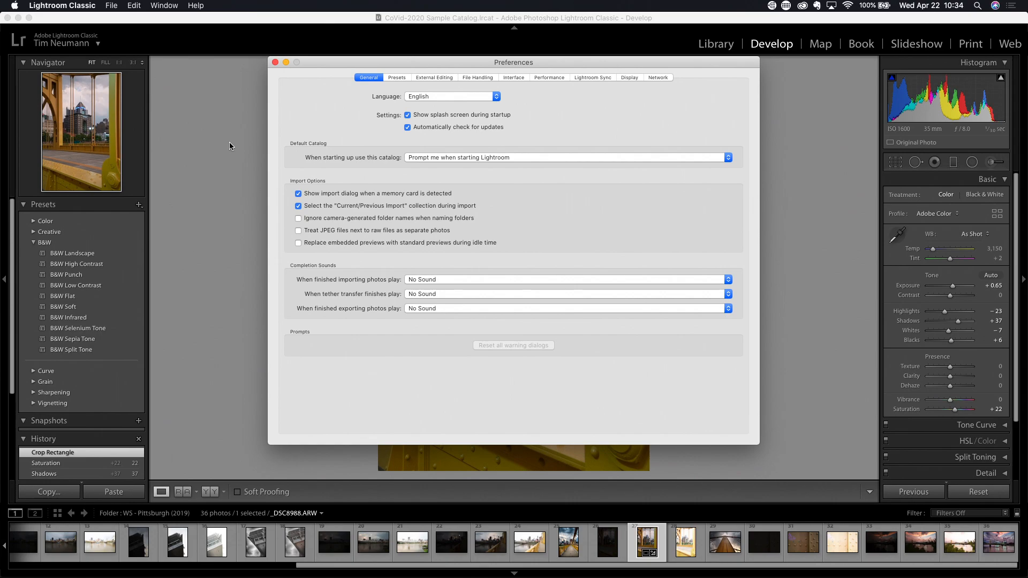
{"action": "left_click", "coordinate": [436, 79]}
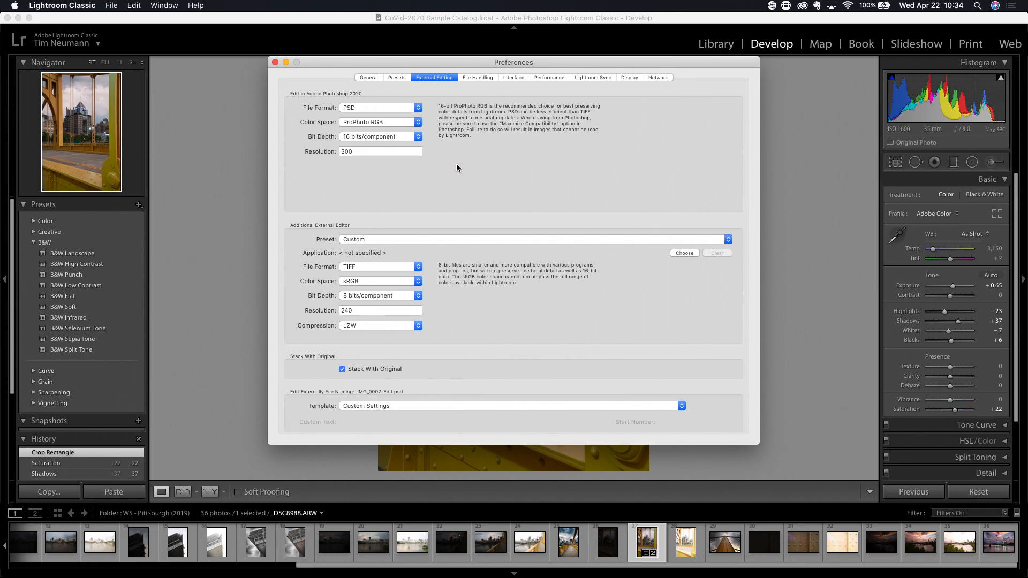
Switch the file format for editing in Photoshop to TIFF and back to PSD.
{"action": "left_click", "coordinate": [343, 107]}
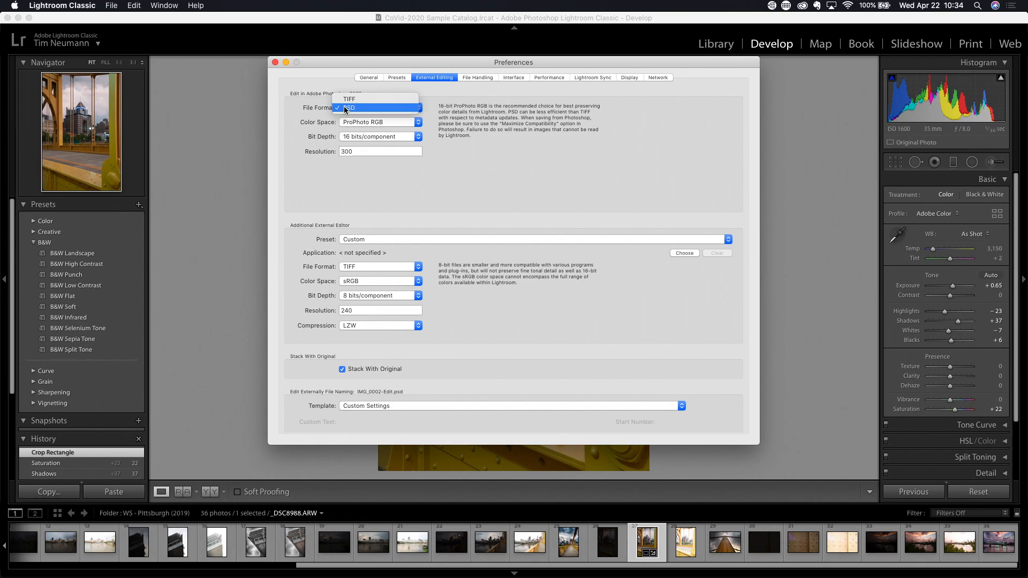
{"action": "left_click", "coordinate": [364, 117]}
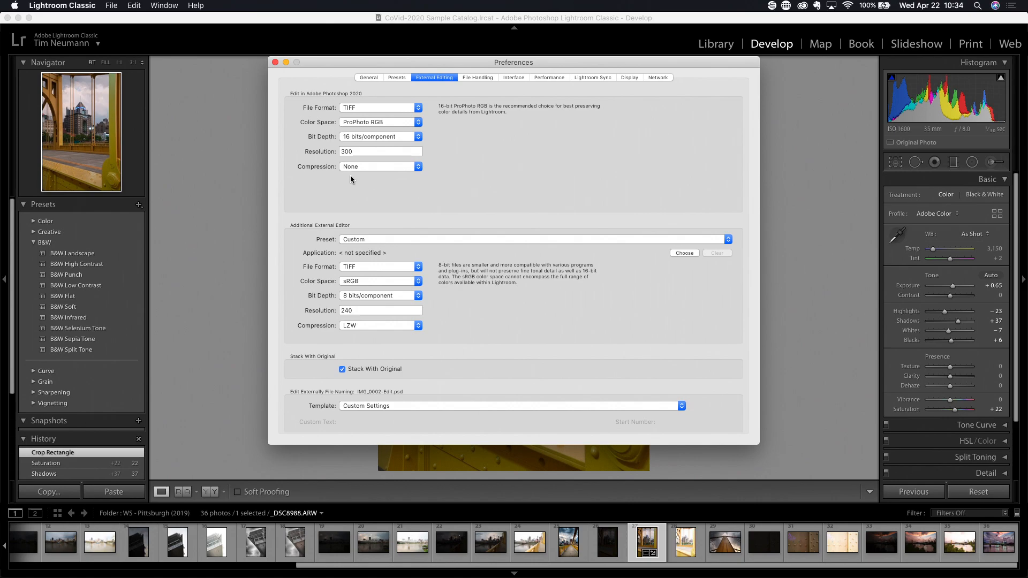
{"action": "left_click", "coordinate": [402, 108]}
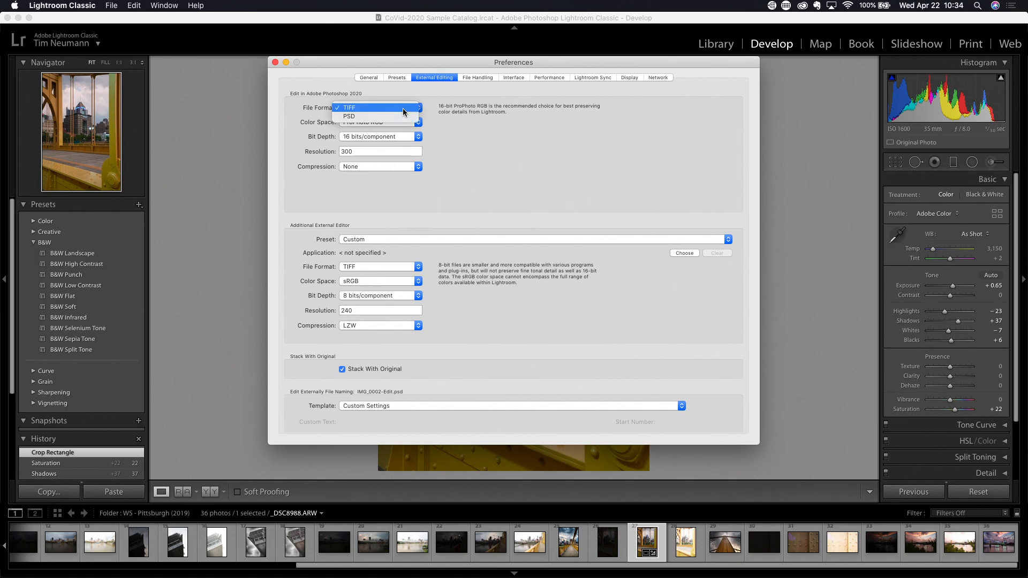
{"action": "left_click", "coordinate": [378, 117]}
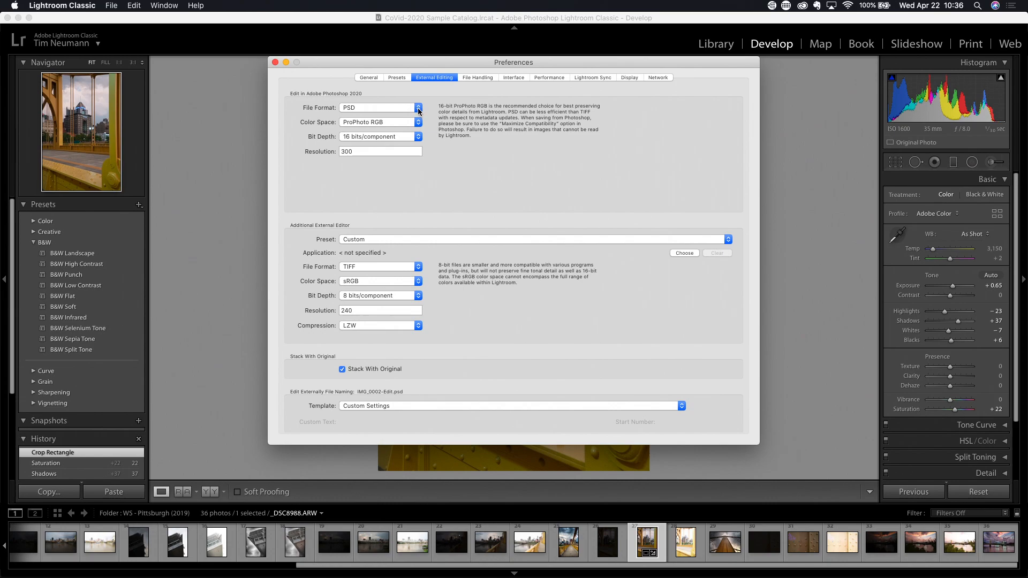
{"action": "left_click", "coordinate": [419, 109]}
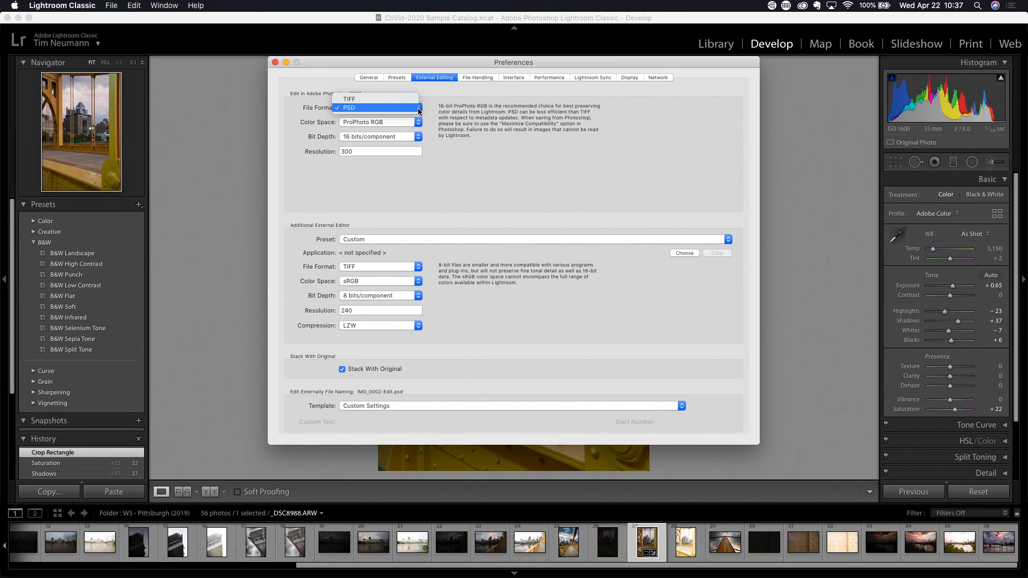
{"action": "left_click", "coordinate": [377, 111]}
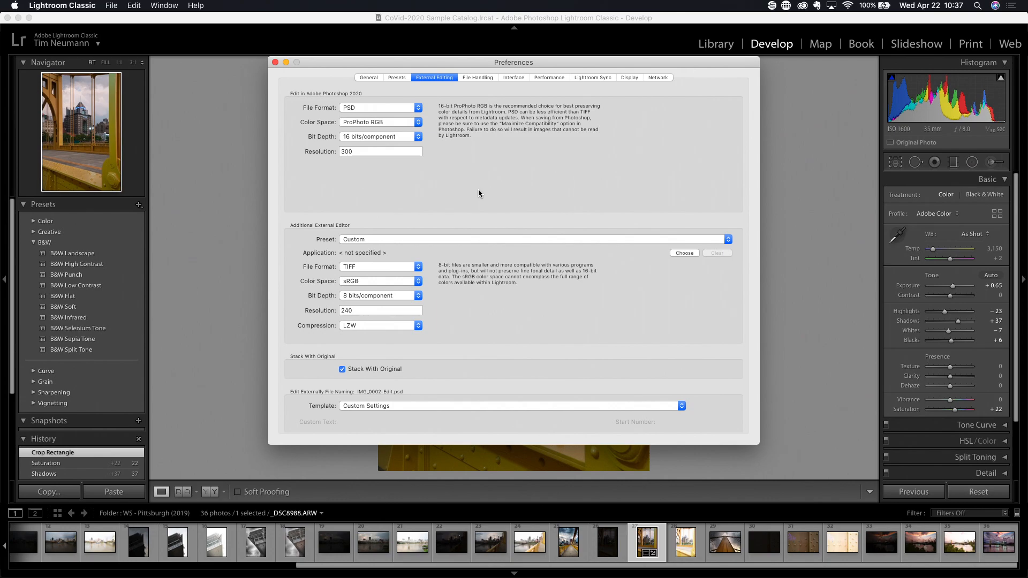
Choose ProPhoto RGB color space and 16 bits/component bit depth for Photoshop edits, and close the preferences.
{"action": "left_click", "coordinate": [419, 124]}
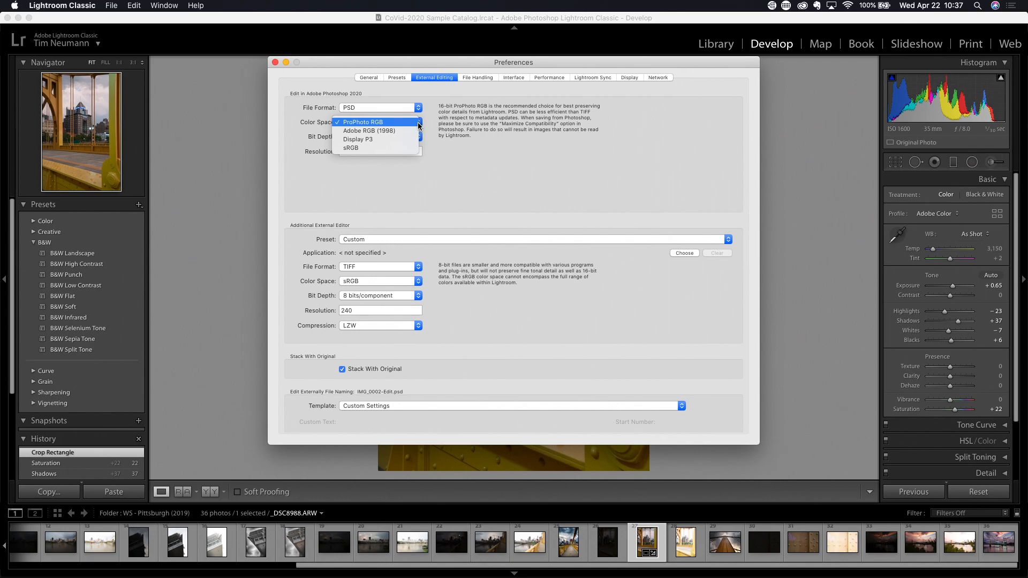
{"action": "left_click", "coordinate": [377, 123]}
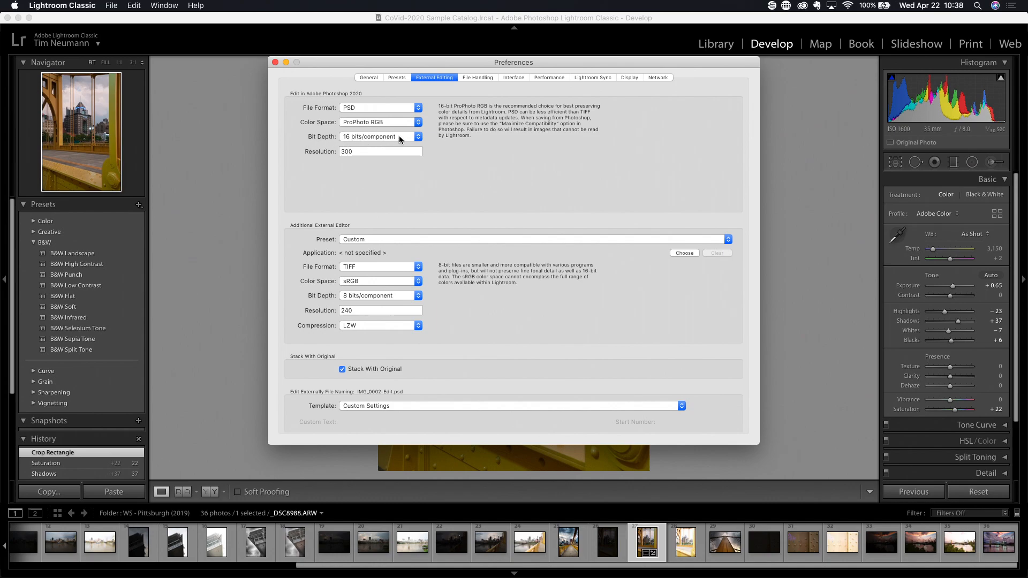
{"action": "left_click", "coordinate": [418, 137]}
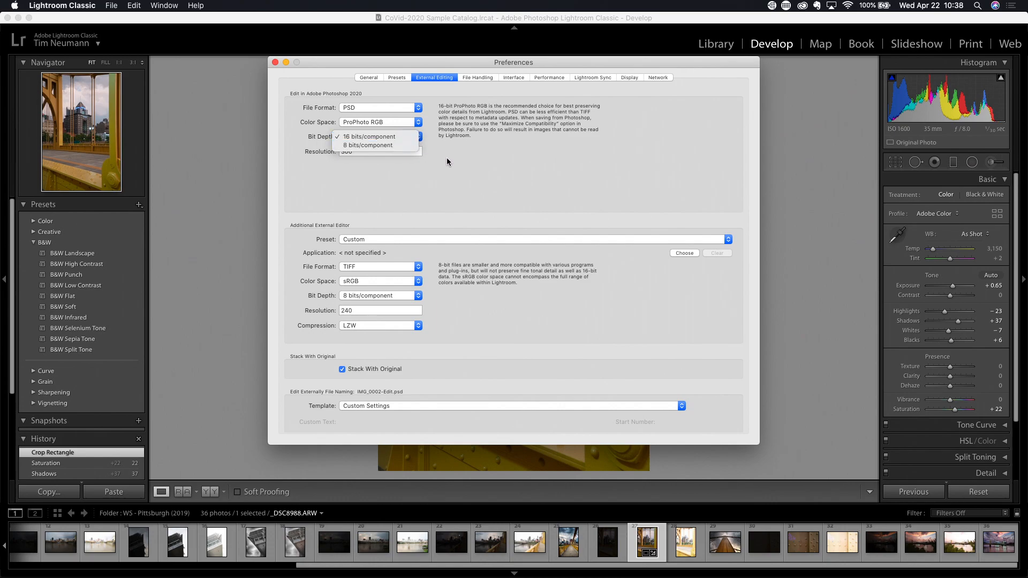
{"action": "left_click", "coordinate": [394, 136]}
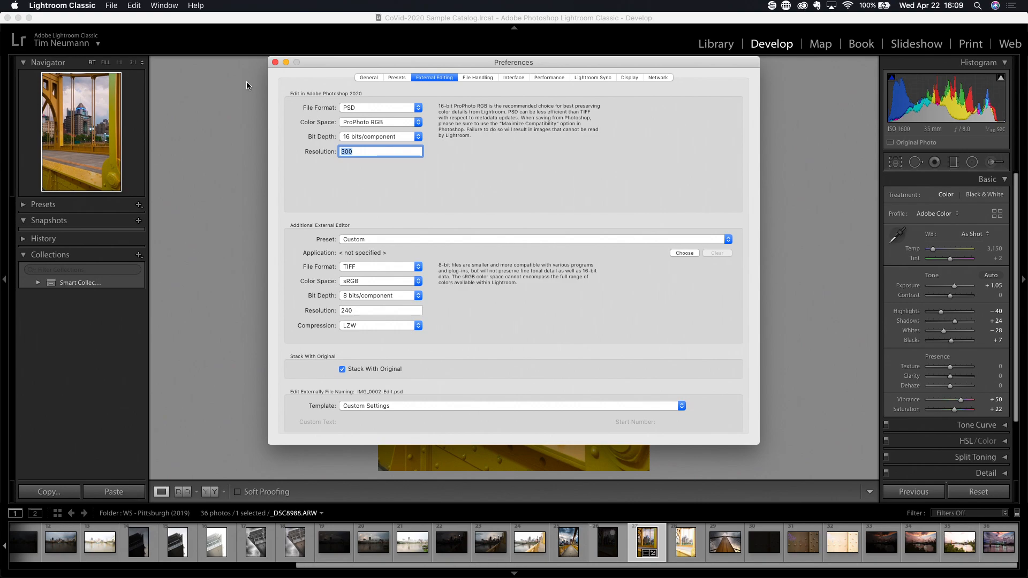
{"action": "left_click", "coordinate": [274, 63]}
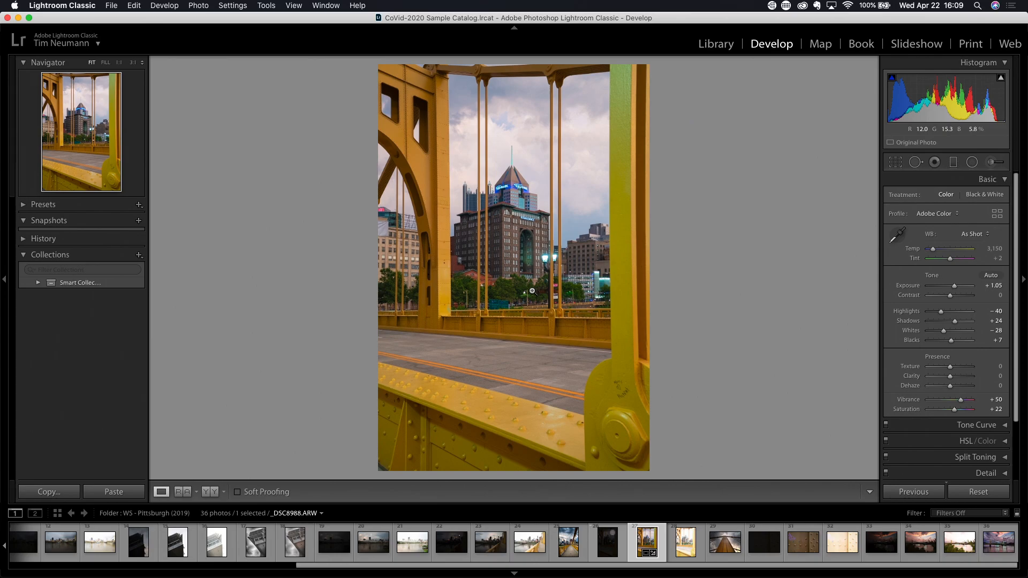
Examine the Edit In options available for the selected bridge photo, both in the main view and in the filmstrip.
{"action": "left_click", "coordinate": [196, 6]}
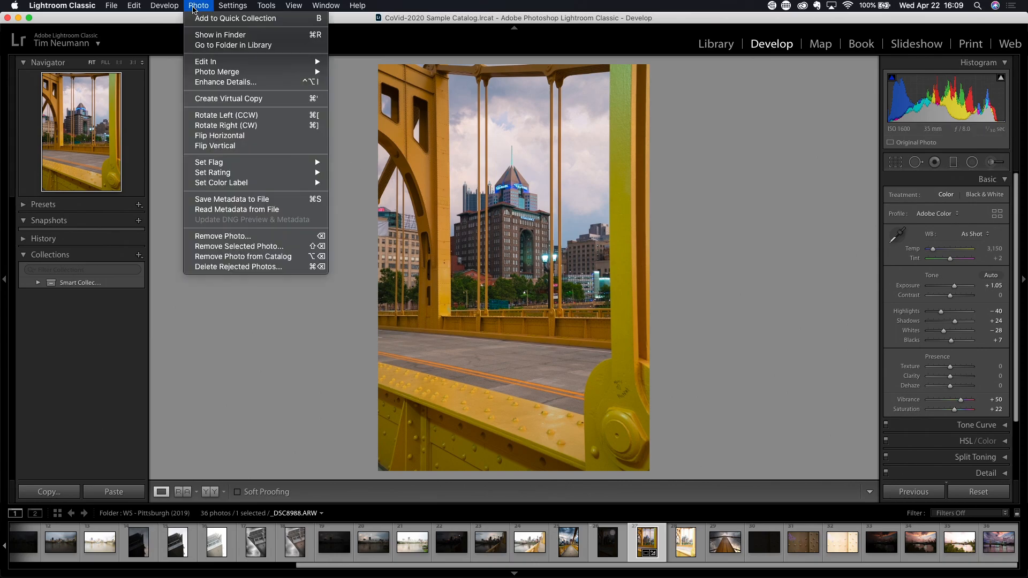
{"action": "mouse_move", "coordinate": [209, 63]}
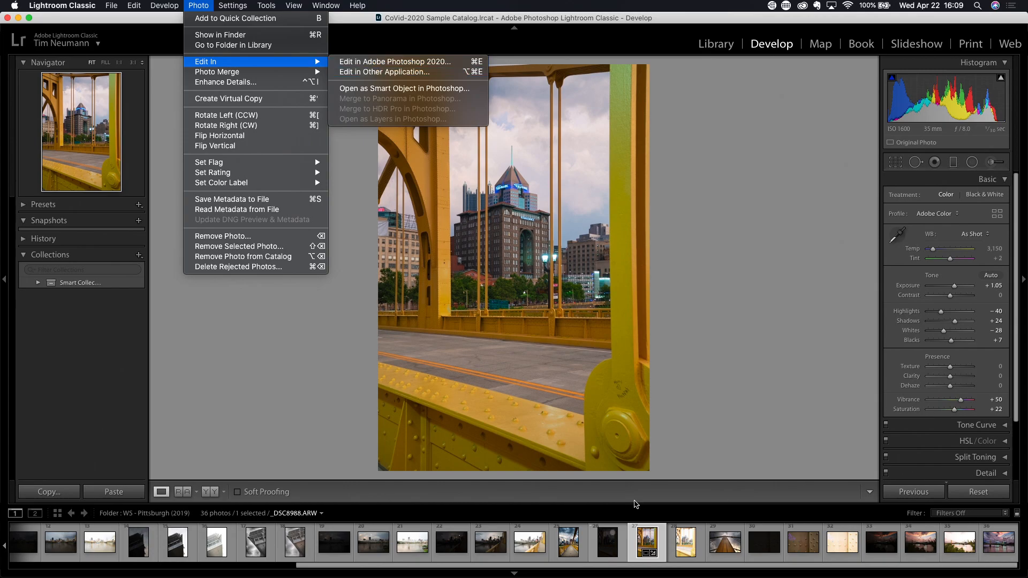
{"action": "right_click", "coordinate": [517, 283]}
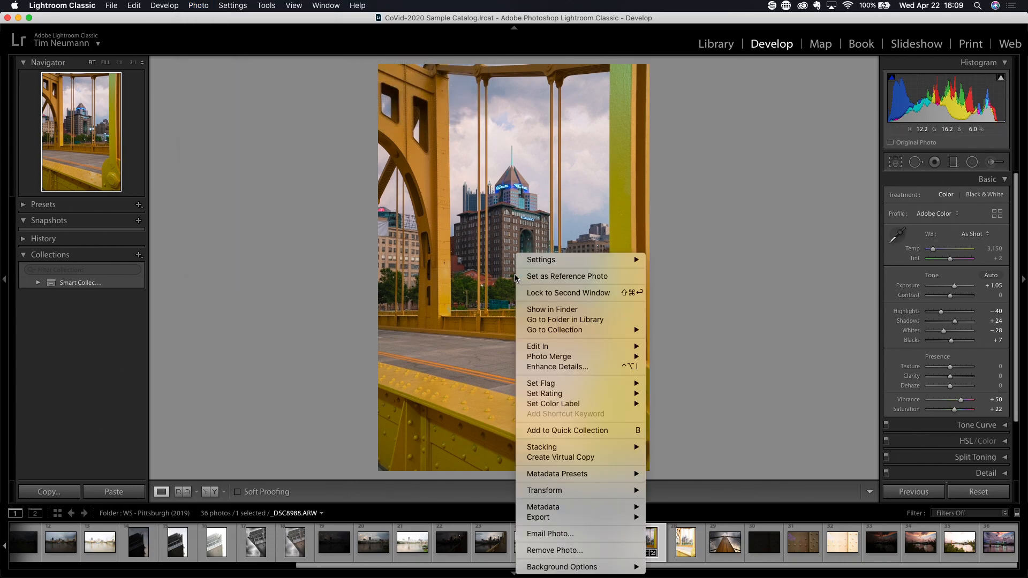
{"action": "mouse_move", "coordinate": [557, 346]}
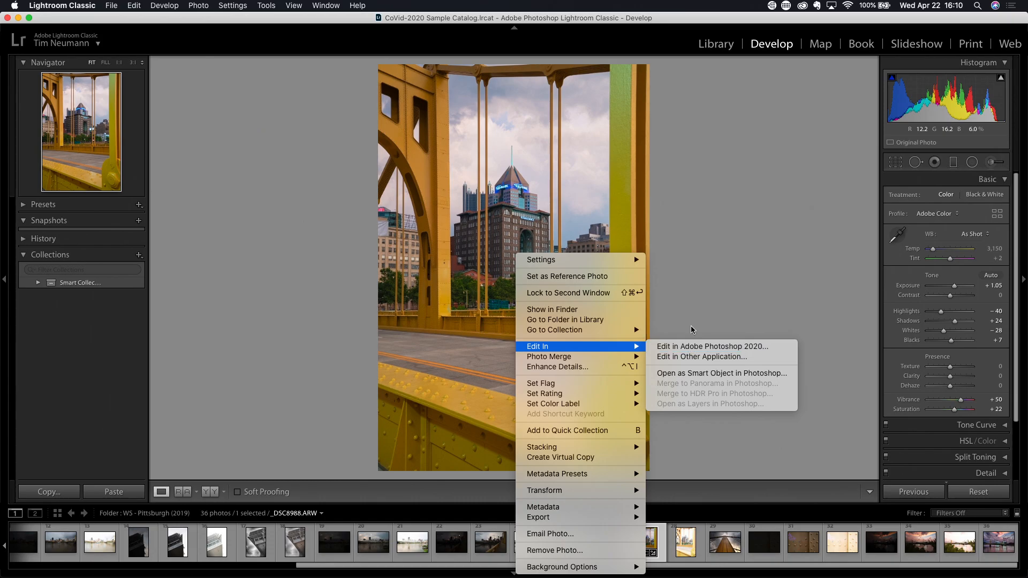
{"action": "left_click", "coordinate": [699, 284]}
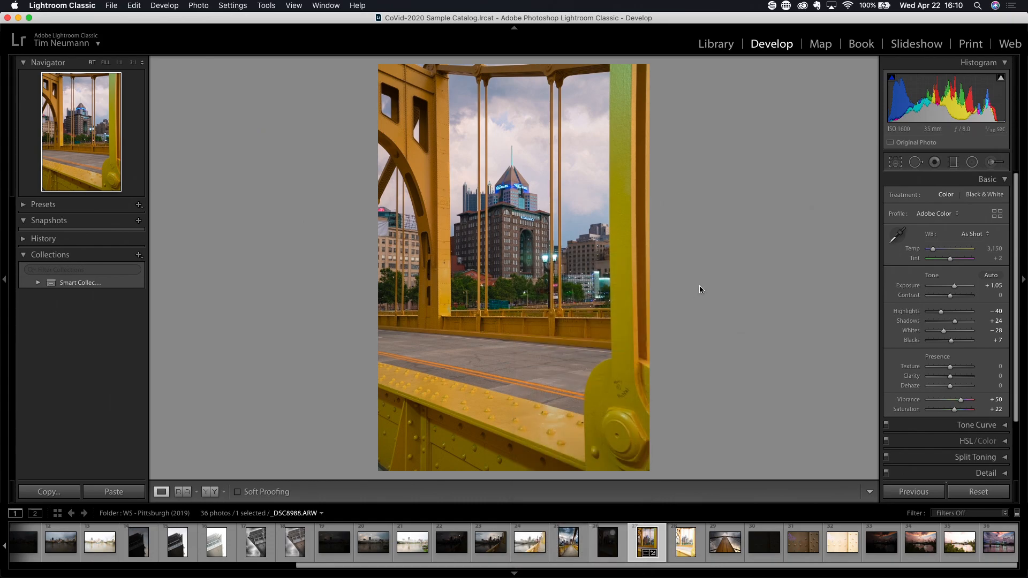
{"action": "right_click", "coordinate": [650, 540]}
{"action": "mouse_move", "coordinate": [703, 326]}
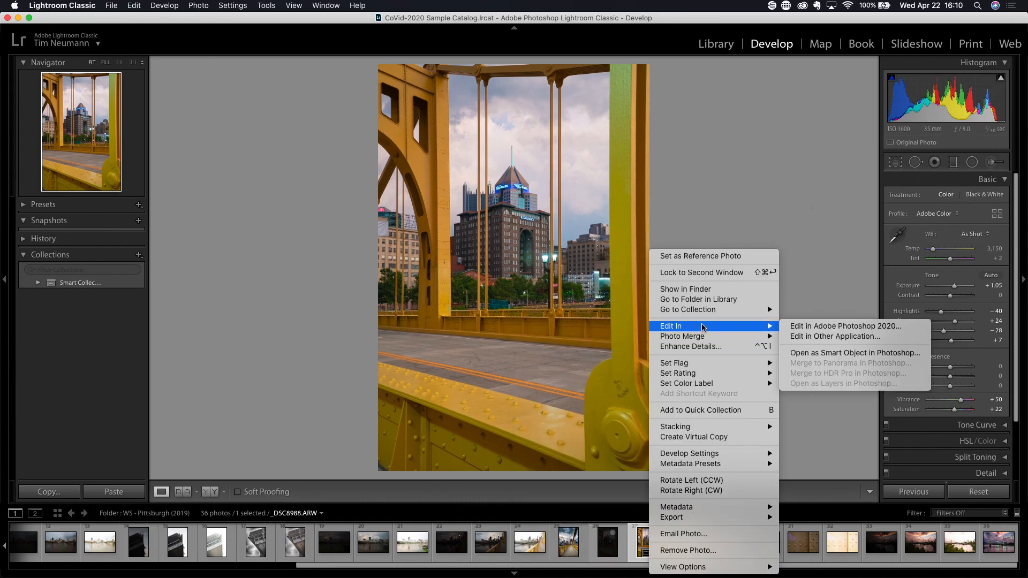
{"action": "left_click", "coordinate": [713, 192]}
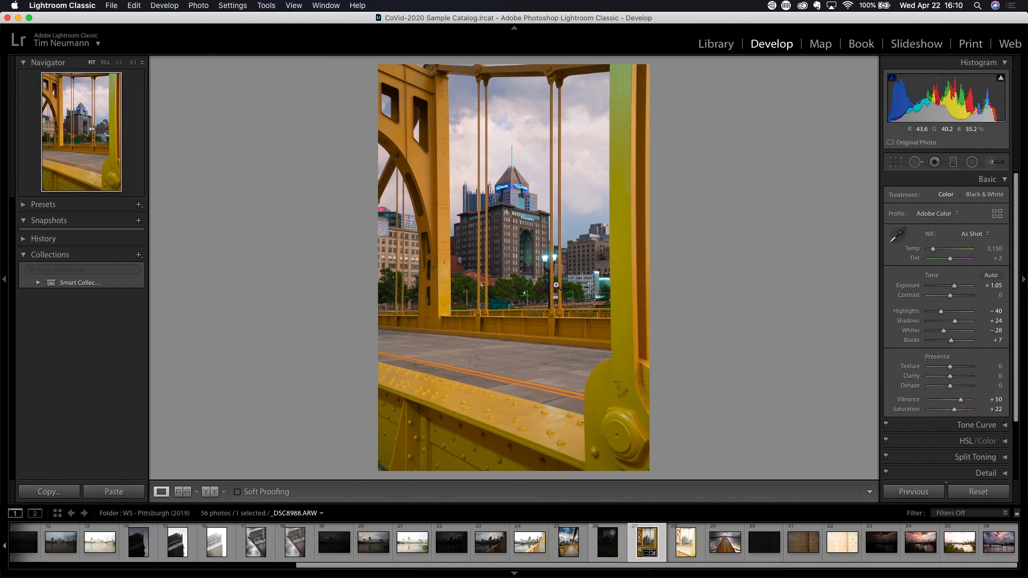
Open the bridge photo _DSC8988.ARW in Adobe Photoshop 2020 and fit it to the screen.
{"action": "key", "text": "super+e"}
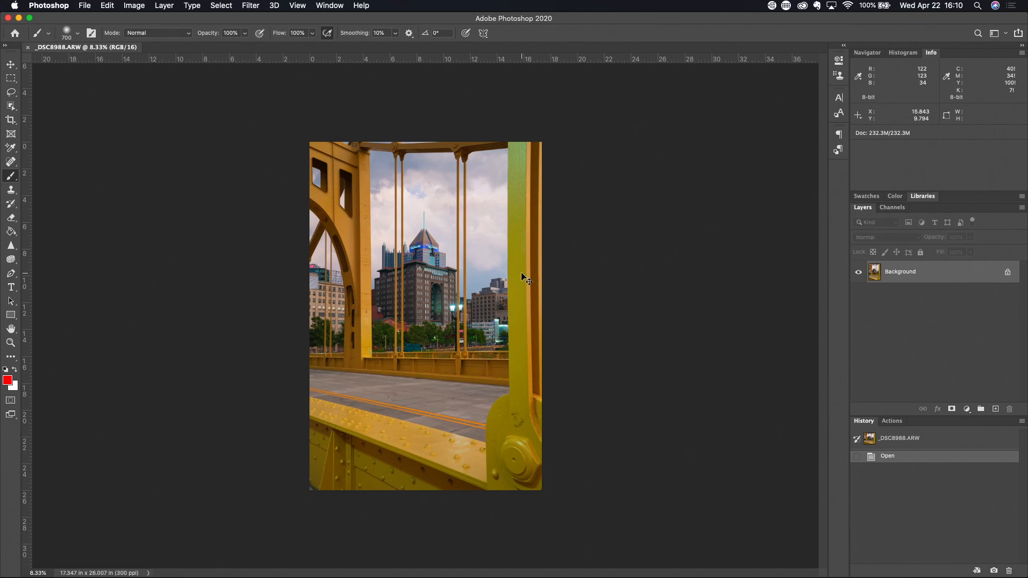
{"action": "key", "text": "super+0"}
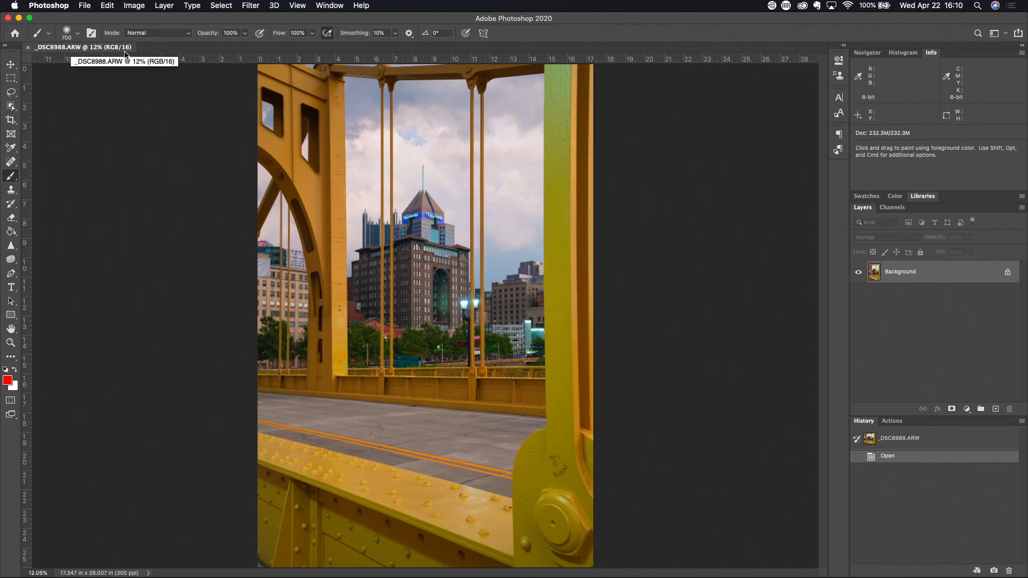
Check which color profile is assigned to the photo, without applying a change.
{"action": "left_click", "coordinate": [108, 5]}
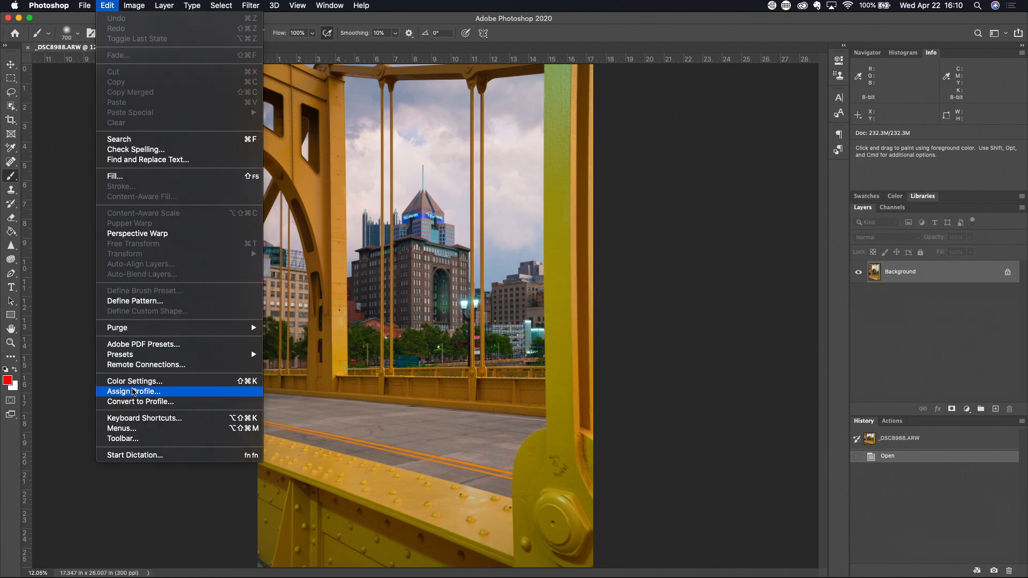
{"action": "left_click", "coordinate": [134, 391]}
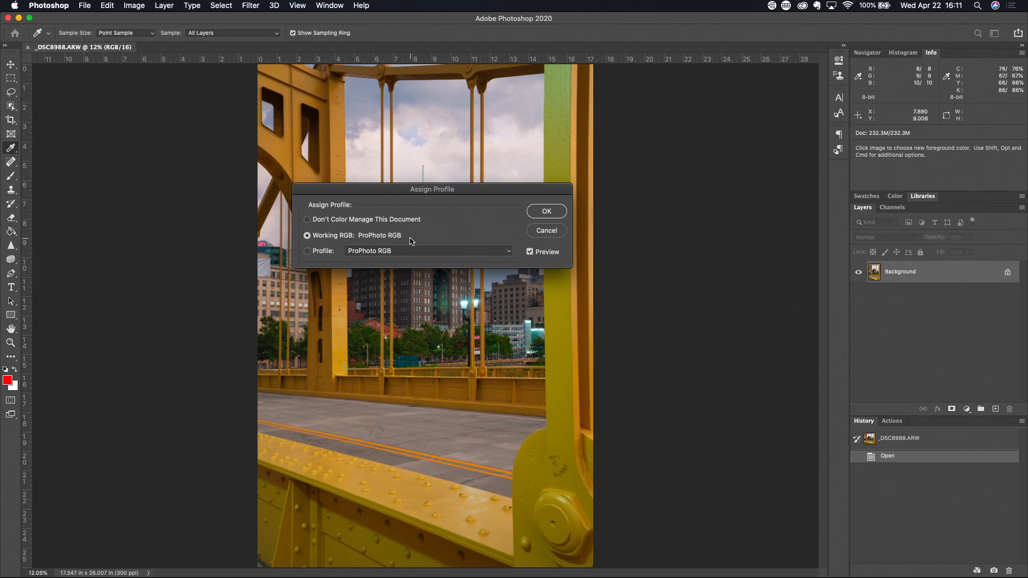
{"action": "left_click", "coordinate": [542, 229]}
{"action": "key", "text": "b"}
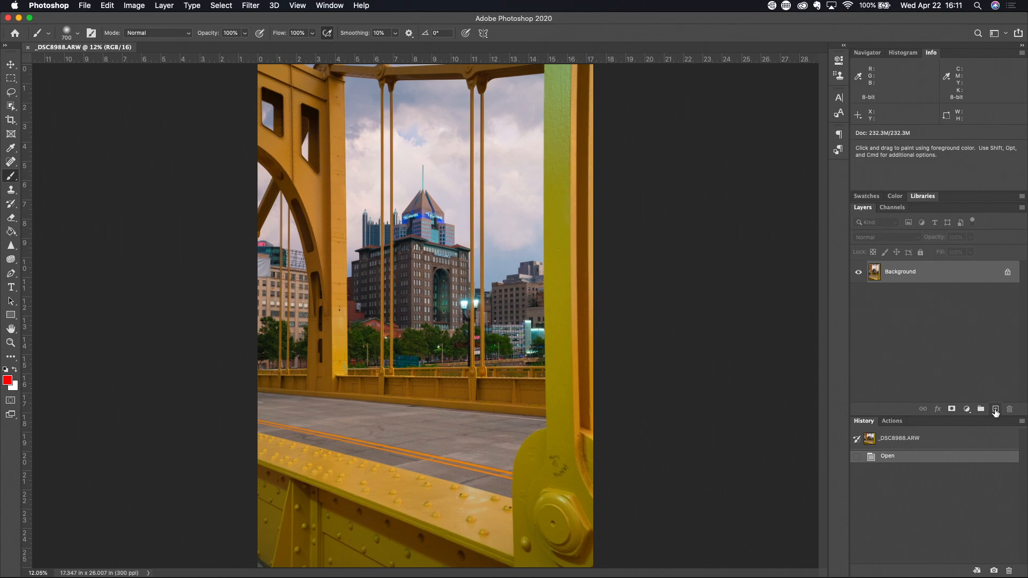
Add a new empty layer above the Background layer and confirm red as the foreground color.
{"action": "left_click", "coordinate": [995, 409]}
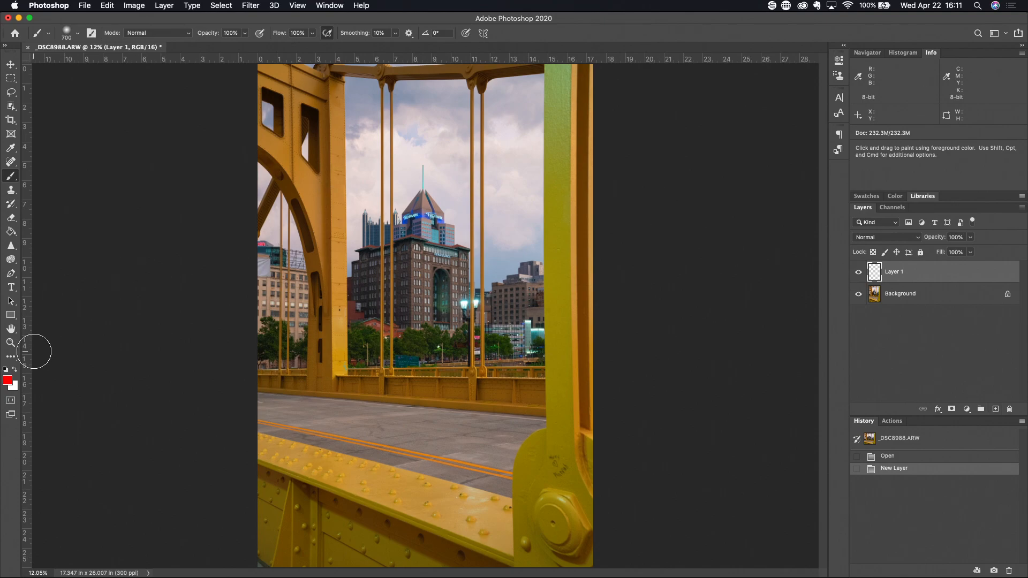
{"action": "left_click", "coordinate": [9, 385]}
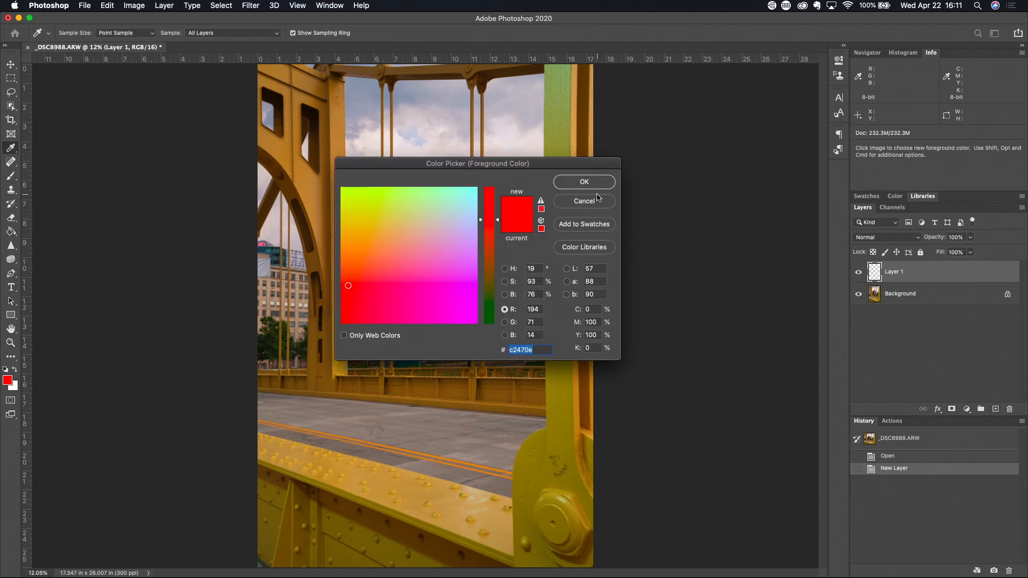
{"action": "left_click", "coordinate": [584, 182]}
{"action": "key", "text": "b"}
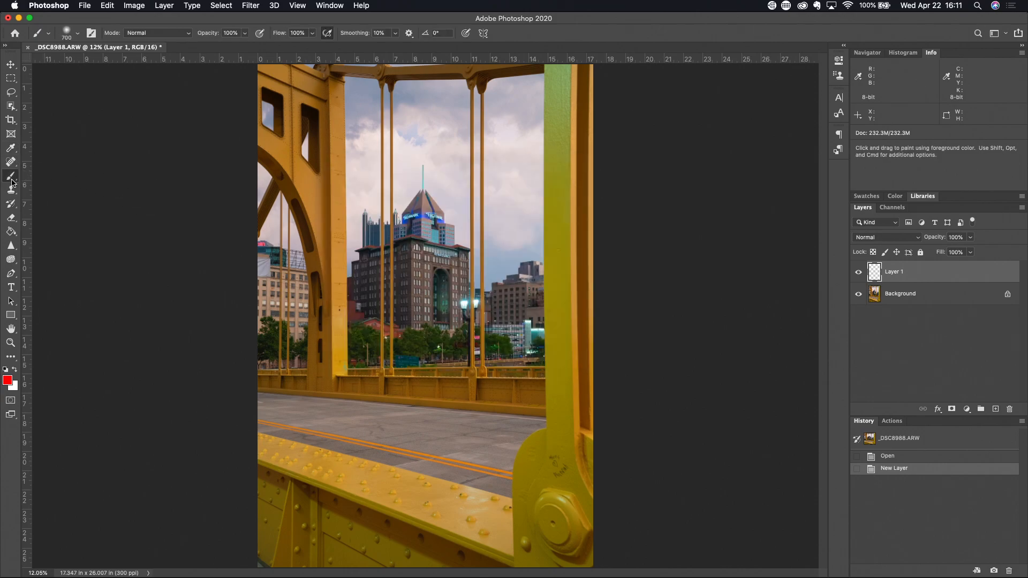
Paint a broad diagonal red stroke across the central building on the new layer, using the Brush tool at size 900.
{"action": "key", "text": "shift+b"}
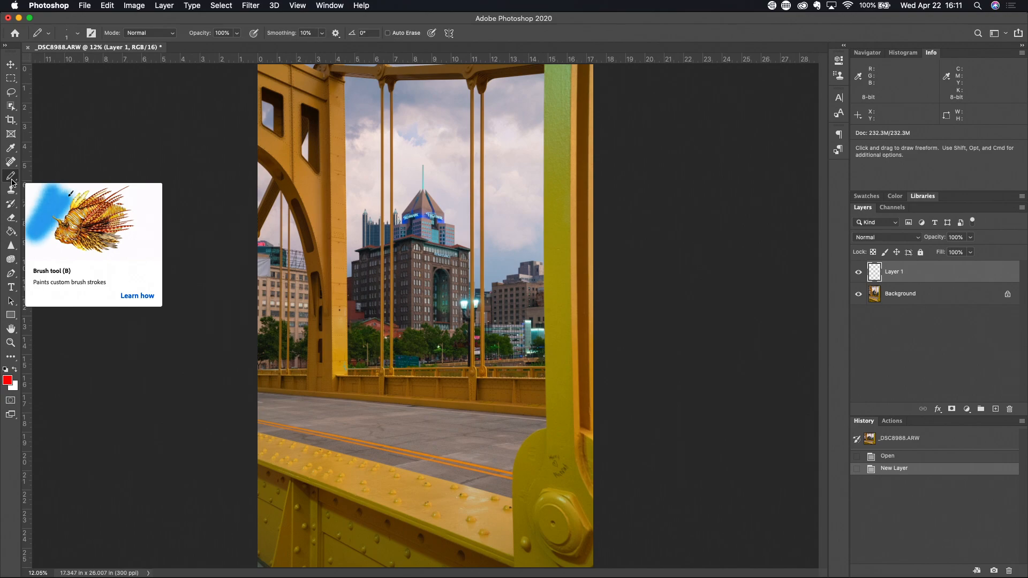
{"action": "key", "text": "shift+b"}
{"action": "key", "text": "shift+b"}
{"action": "key", "text": "shift+b"}
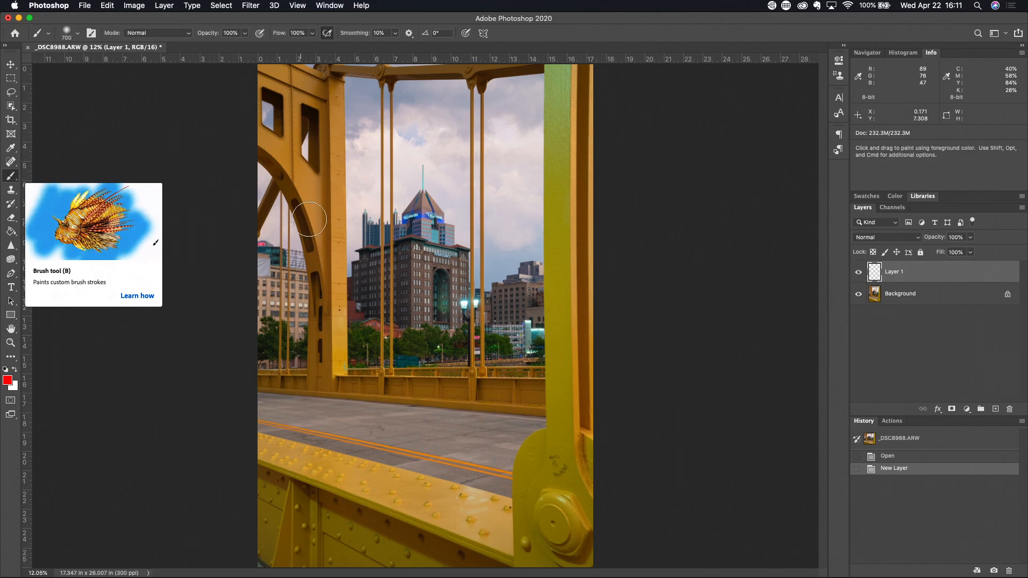
{"action": "key", "text": "bracketright"}
{"action": "key", "text": "bracketright"}
{"action": "left_click_drag", "start_coordinate": [345, 394], "coordinate": [455, 223]}
{"action": "mouse_move", "coordinate": [362, 375]}
{"action": "left_mouse_down"}
{"action": "mouse_move", "coordinate": [466, 246]}
{"action": "mouse_move", "coordinate": [483, 193]}
{"action": "left_mouse_up"}
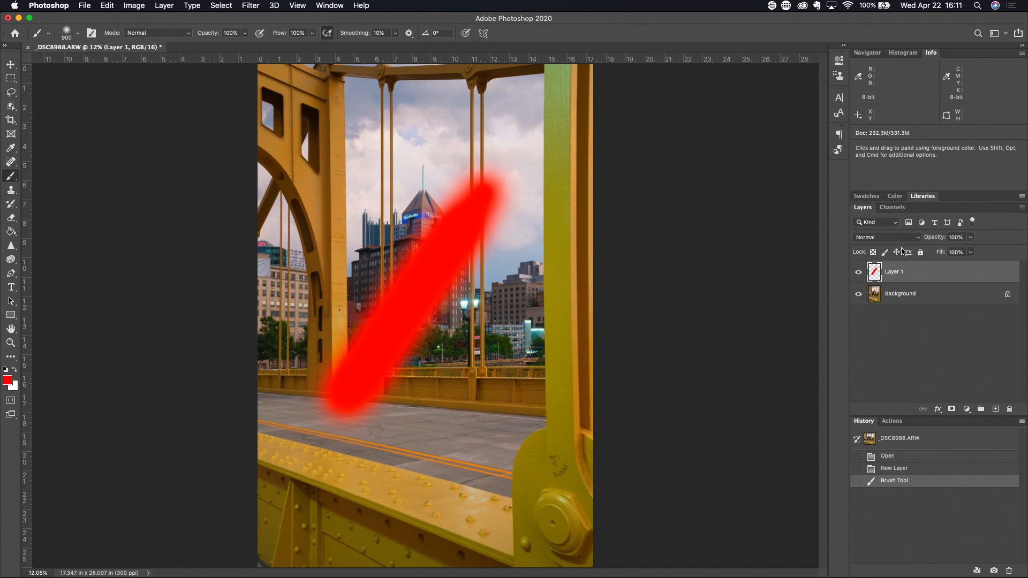
Hide and show the painted layer twice to compare the photo with and without the red stroke.
{"action": "left_click", "coordinate": [859, 273]}
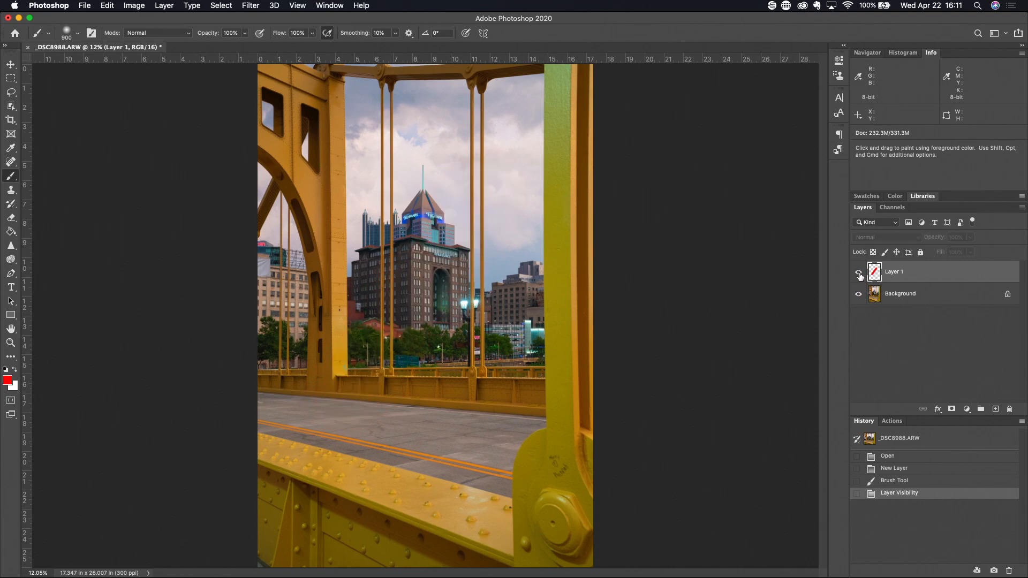
{"action": "left_click", "coordinate": [859, 274]}
{"action": "left_click", "coordinate": [858, 274]}
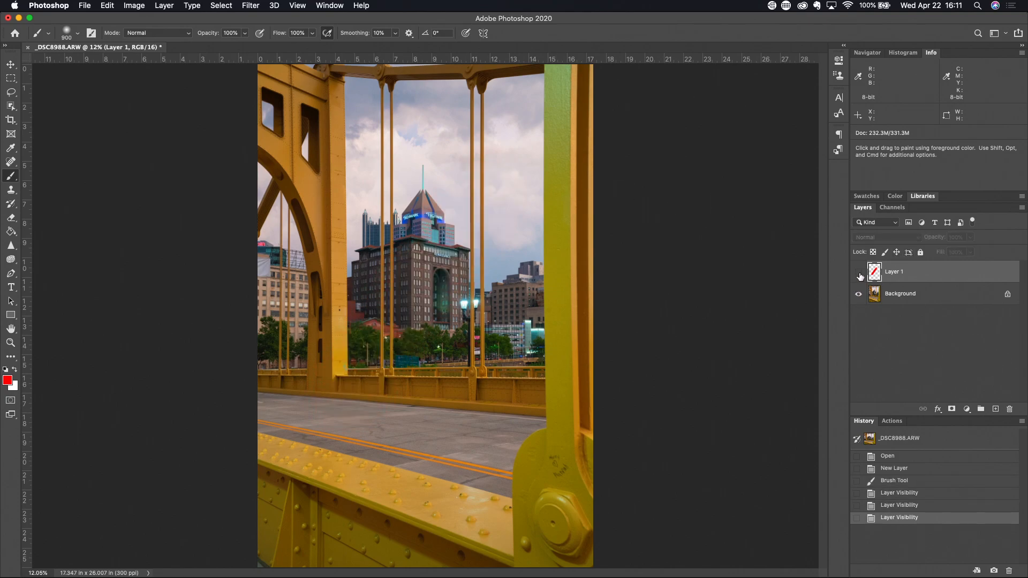
{"action": "left_click", "coordinate": [858, 274]}
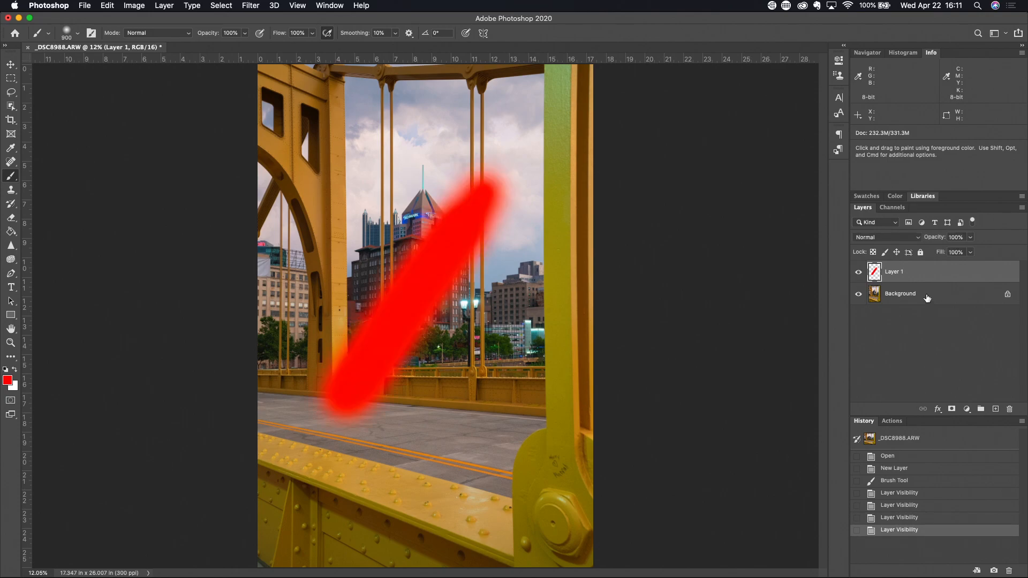
Paint a broad lime-green (#c2f408) diagonal stroke crossing the red one, on a new layer above Layer 1.
{"action": "left_click", "coordinate": [996, 410]}
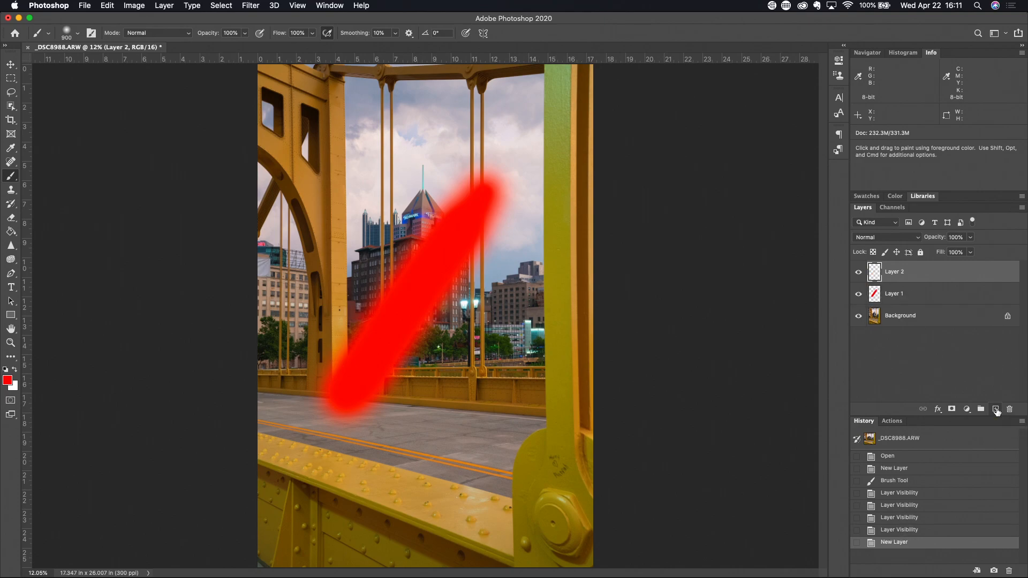
{"action": "left_click", "coordinate": [7, 380]}
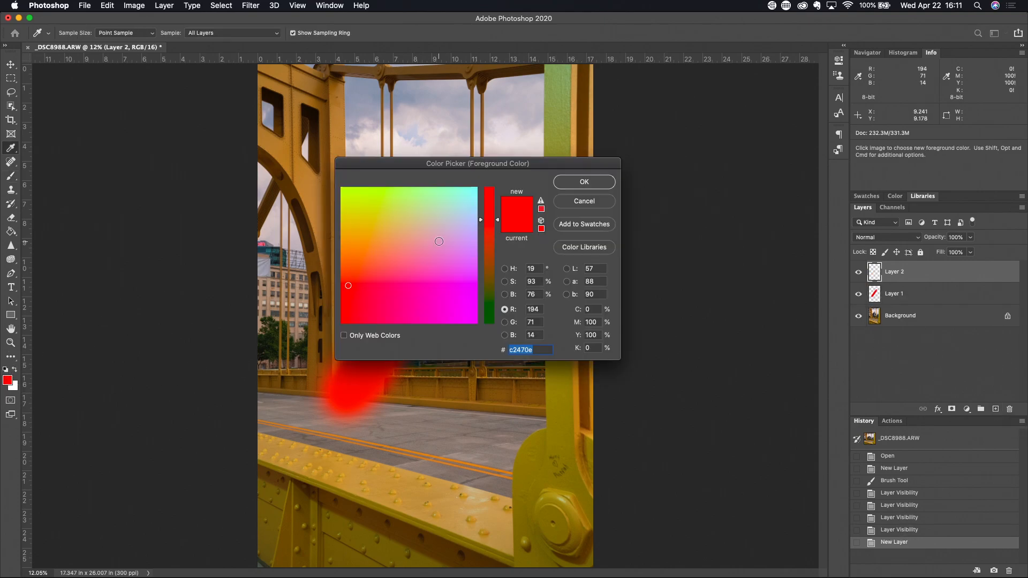
{"action": "left_click", "coordinate": [345, 193]}
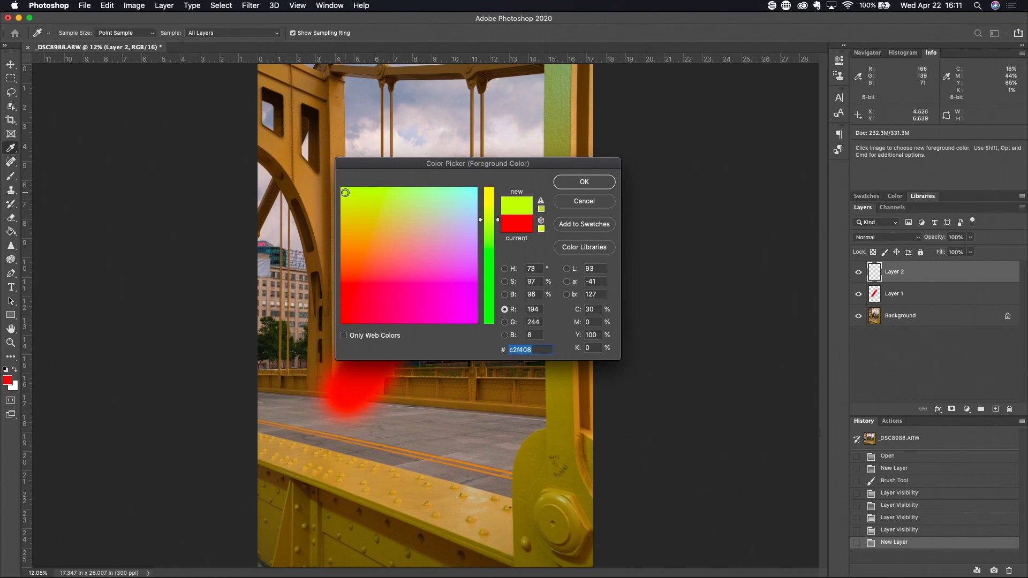
{"action": "left_click", "coordinate": [580, 186]}
{"action": "mouse_move", "coordinate": [356, 202]}
{"action": "left_mouse_down"}
{"action": "mouse_move", "coordinate": [498, 422]}
{"action": "mouse_move", "coordinate": [380, 201]}
{"action": "mouse_move", "coordinate": [477, 388]}
{"action": "left_mouse_up"}
{"action": "left_click", "coordinate": [477, 388]}
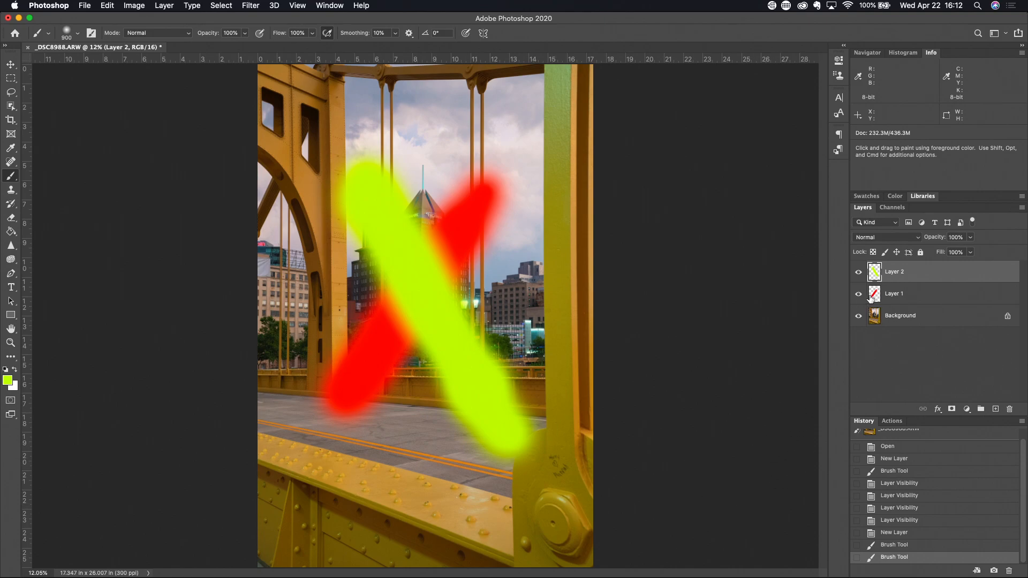
Toggle the visibility of Layer 2 and Layer 1 to view each stroke separately, ending with both layers shown.
{"action": "left_click", "coordinate": [859, 273]}
{"action": "left_click", "coordinate": [859, 274]}
{"action": "left_click", "coordinate": [858, 273]}
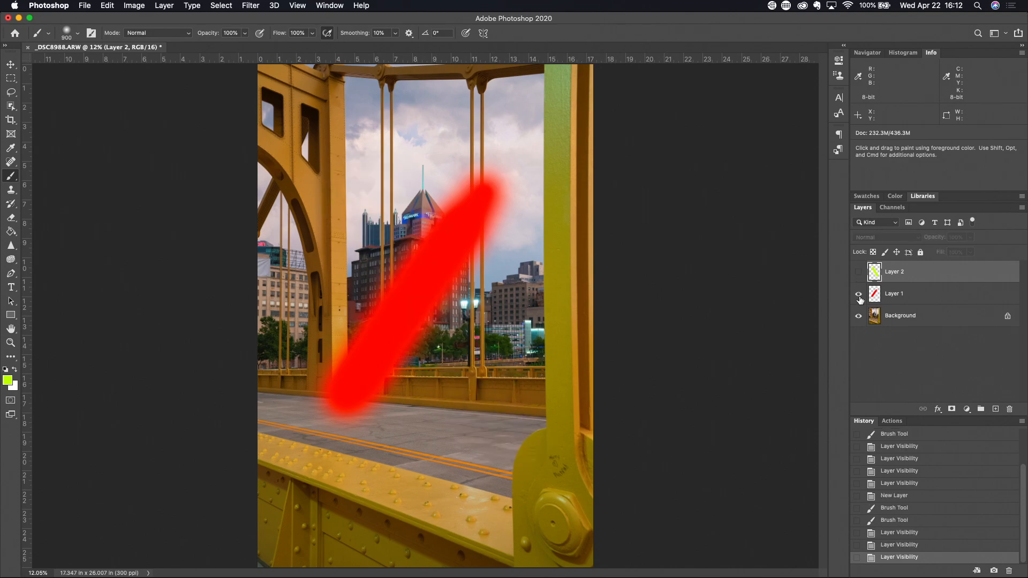
{"action": "left_click", "coordinate": [858, 294]}
{"action": "left_click", "coordinate": [859, 273]}
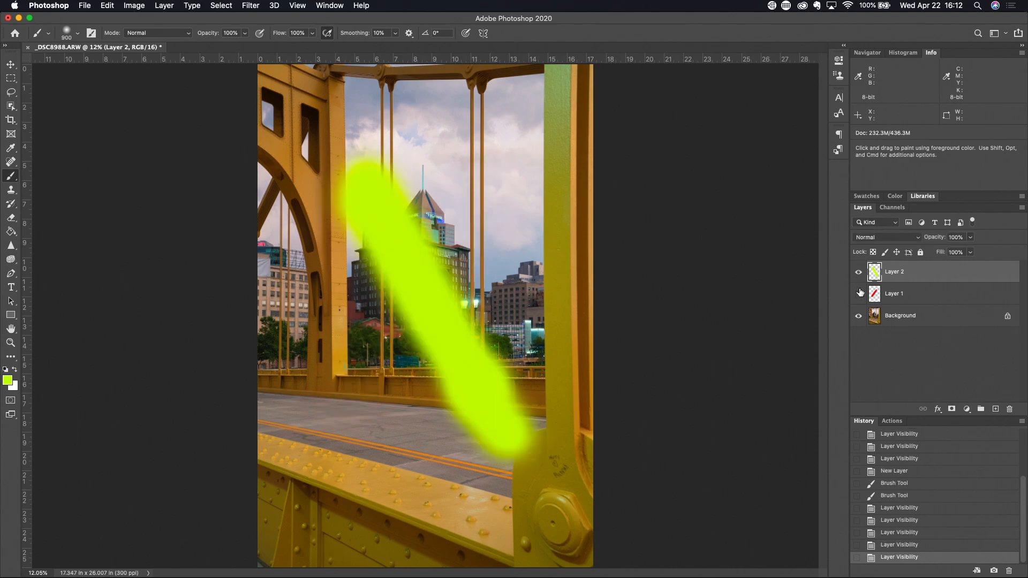
{"action": "left_click", "coordinate": [859, 294]}
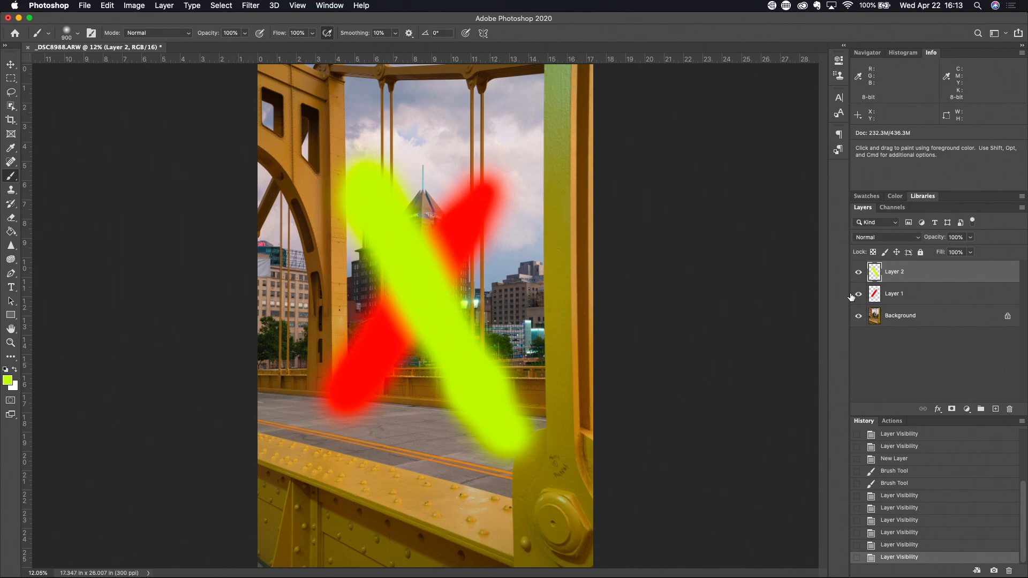
Close the layered photo document and save its changes.
{"action": "key", "text": "super+w"}
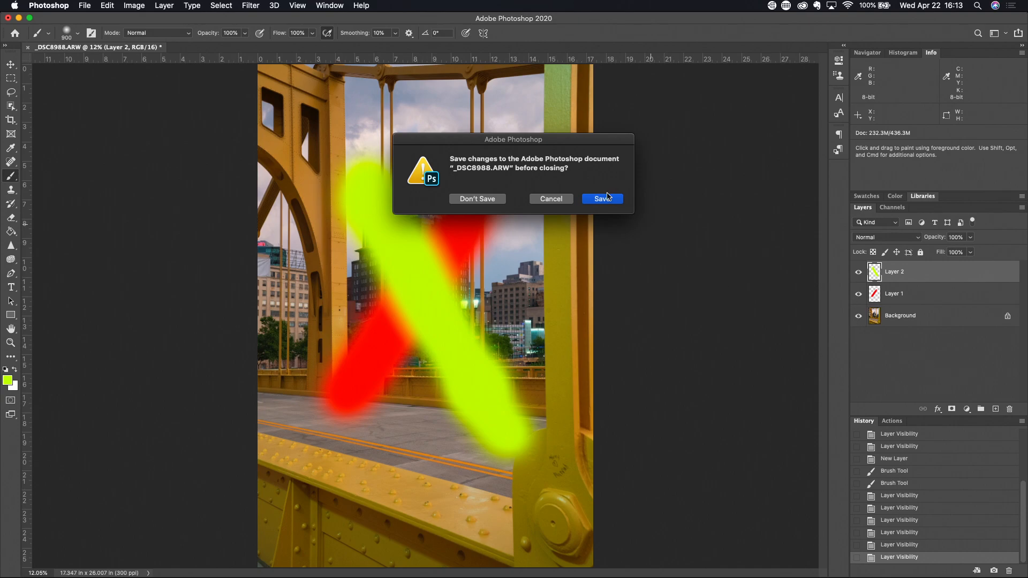
{"action": "left_click", "coordinate": [602, 200]}
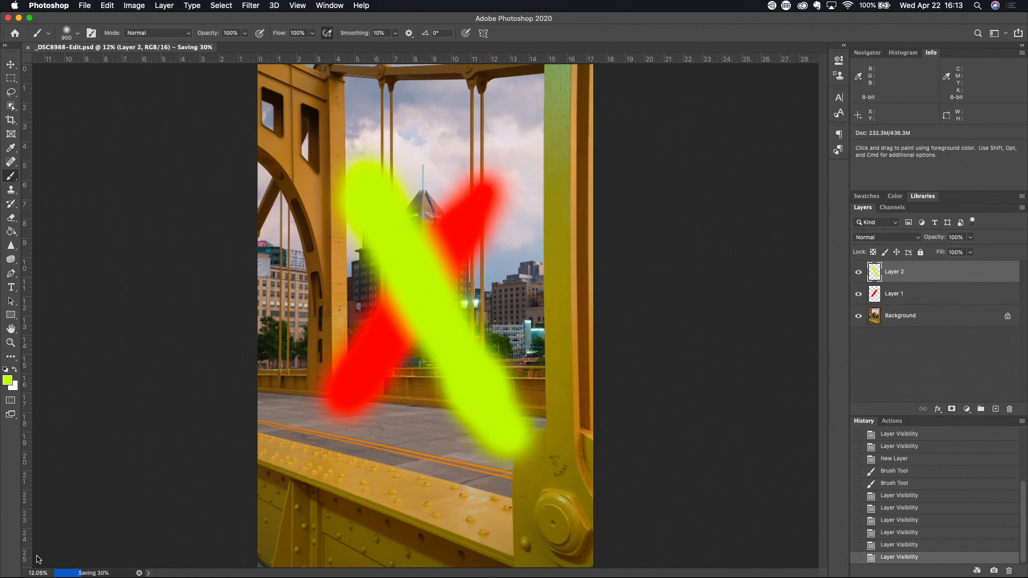
{"action": "mouse_move", "coordinate": [93, 574]}
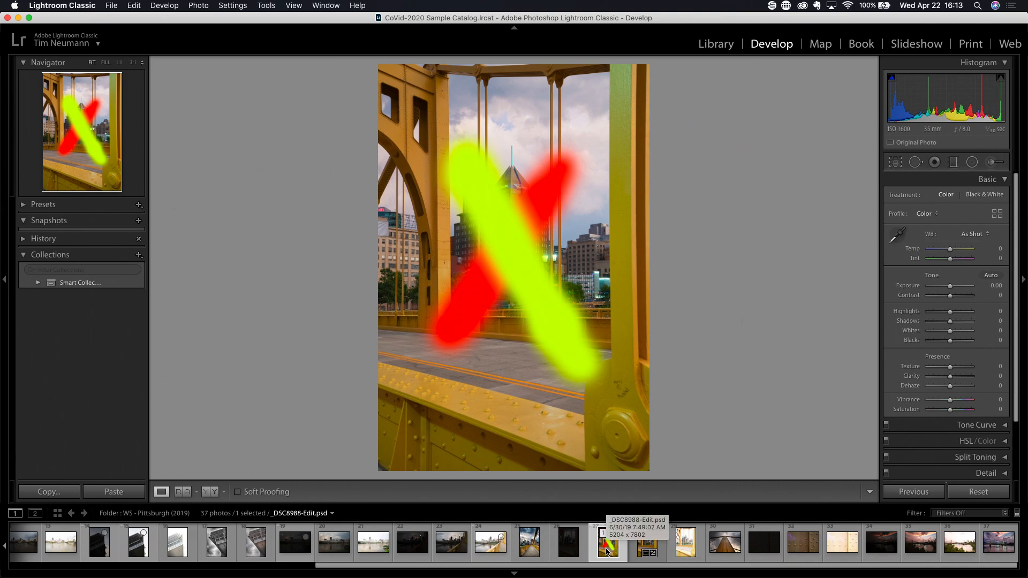
In Lightroom Classic, alternate between _DSC8988-Edit.psd and the original _DSC8988.ARW to compare them, ending on the PSD.
{"action": "key", "text": "Right"}
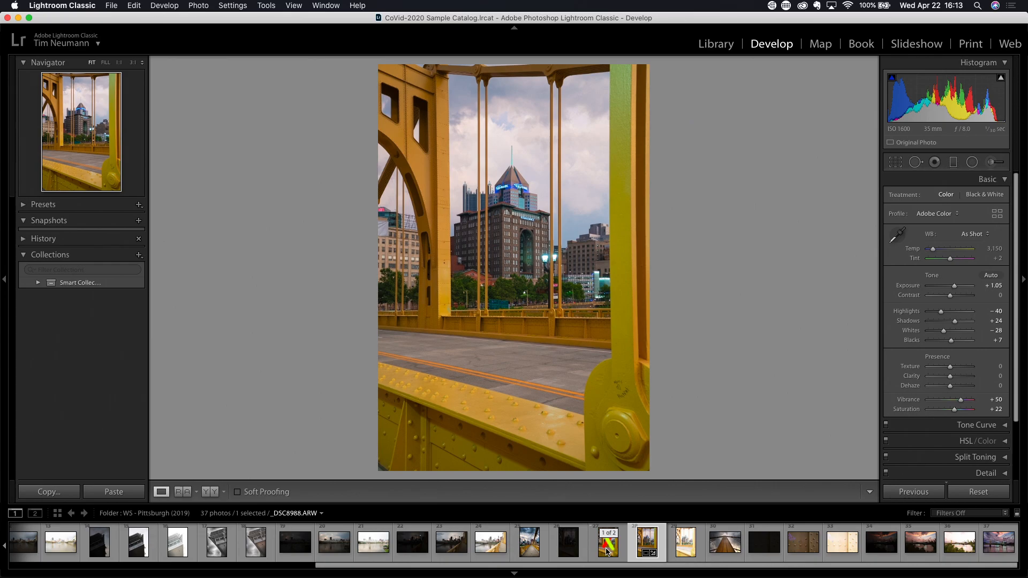
{"action": "key", "text": "Left"}
{"action": "key", "text": "Right"}
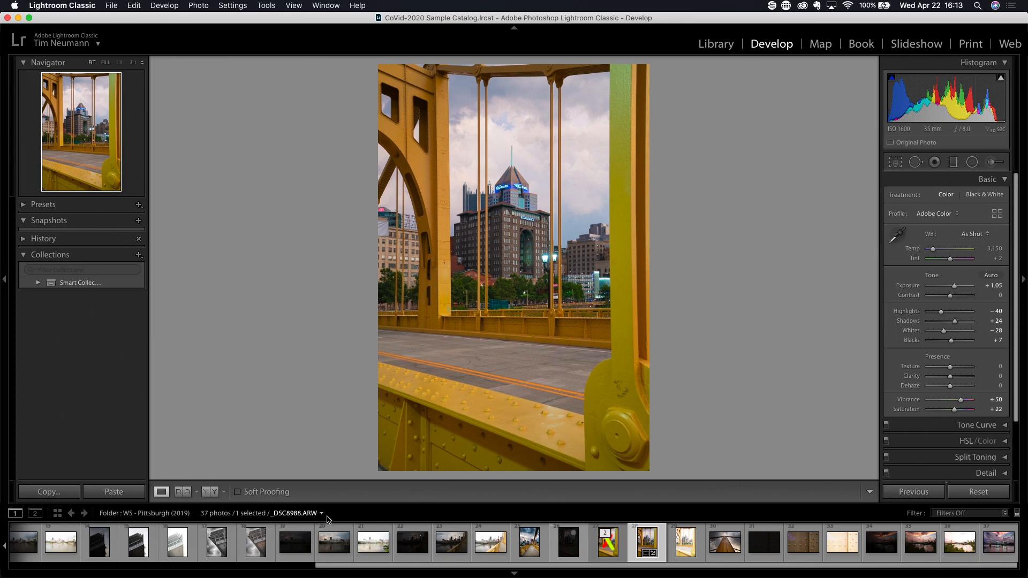
{"action": "key", "text": "Left"}
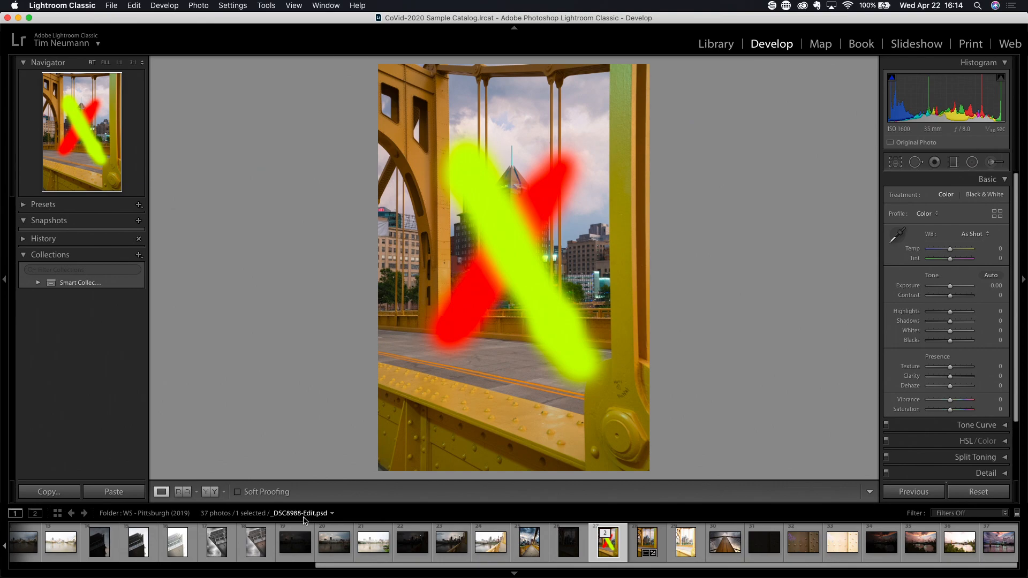
Show _DSC8988-Edit.psd in the Library's Loupe view, then collapse and expand its stack several times, leaving it expanded.
{"action": "key", "text": "e"}
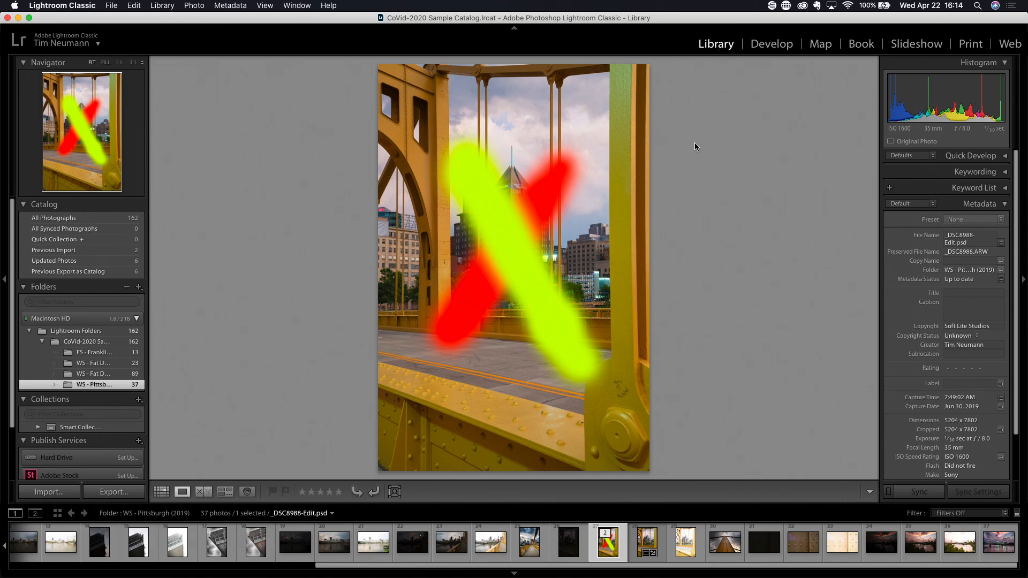
{"action": "key", "text": "s"}
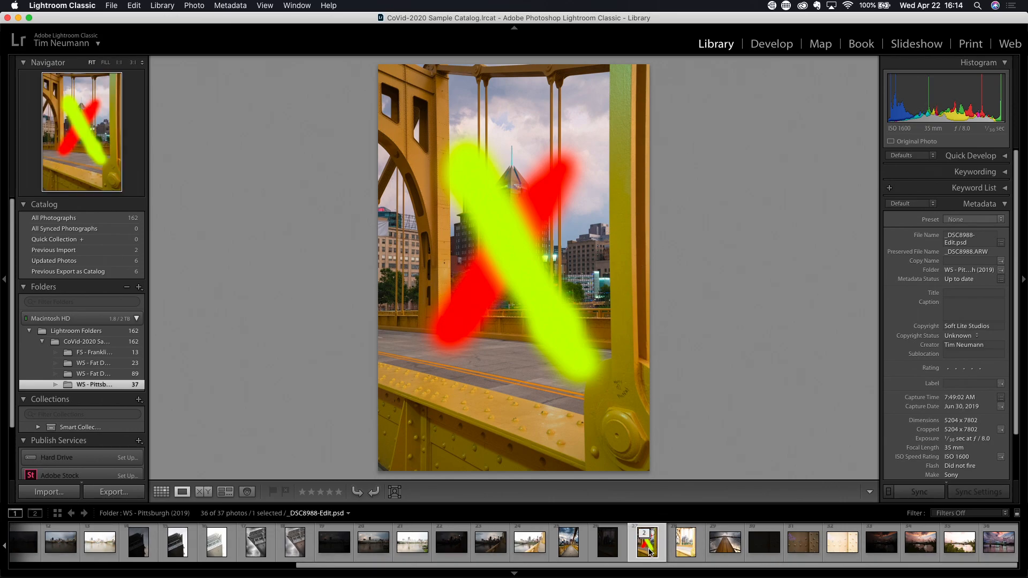
{"action": "key", "text": "s"}
{"action": "key", "text": "s"}
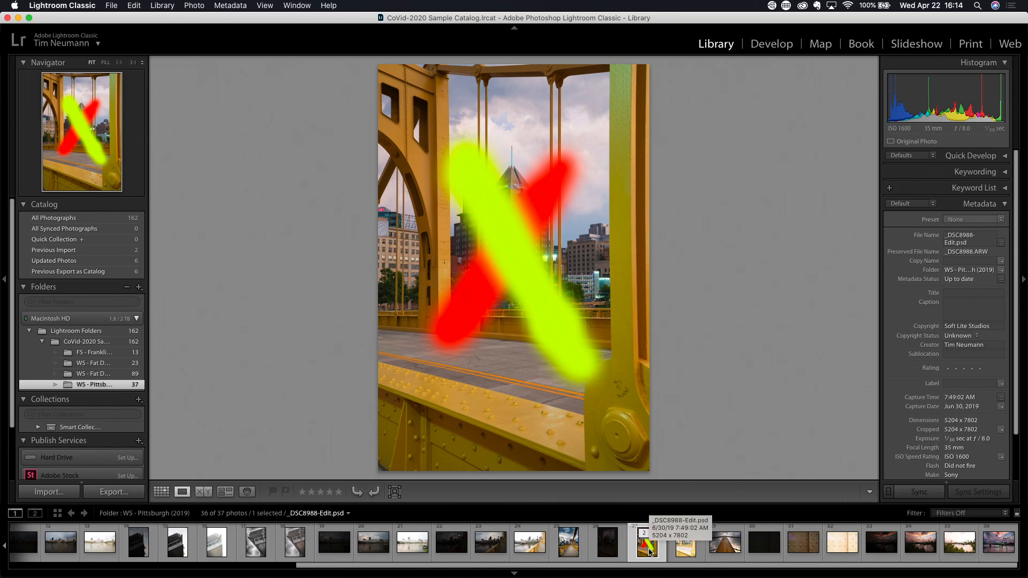
{"action": "key", "text": "s"}
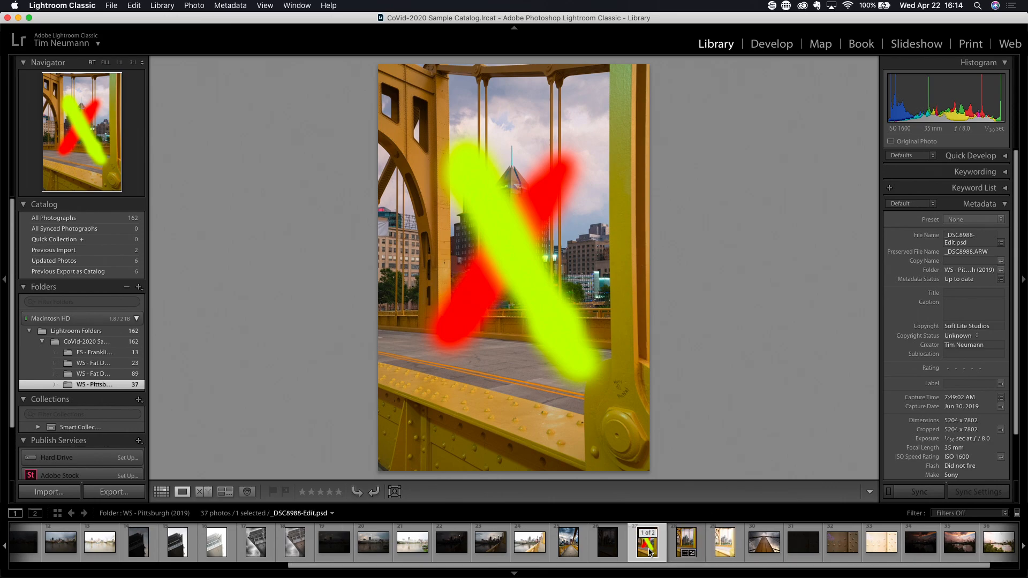
{"action": "key", "text": "s"}
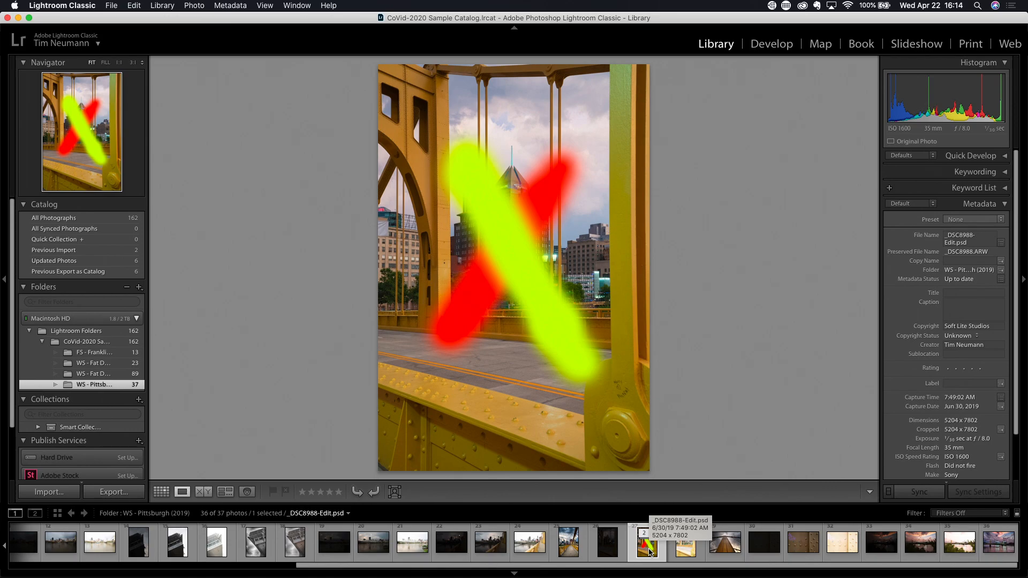
{"action": "key", "text": "s"}
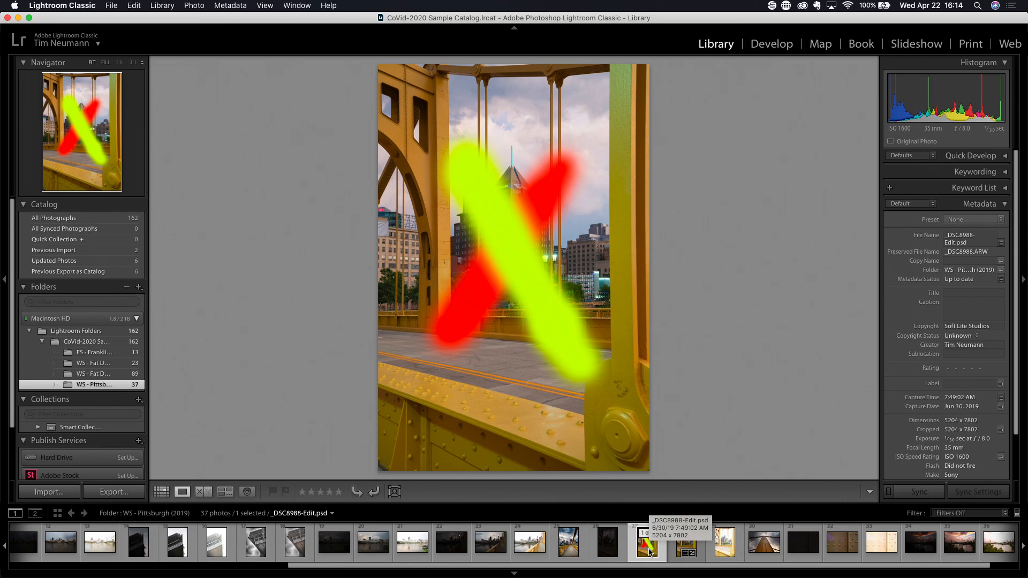
Try editing a copy of _DSC8988-Edit.psd with Lightroom adjustments in Photoshop, close it without saving and return to Lightroom Classic.
{"action": "key", "text": "super+e"}
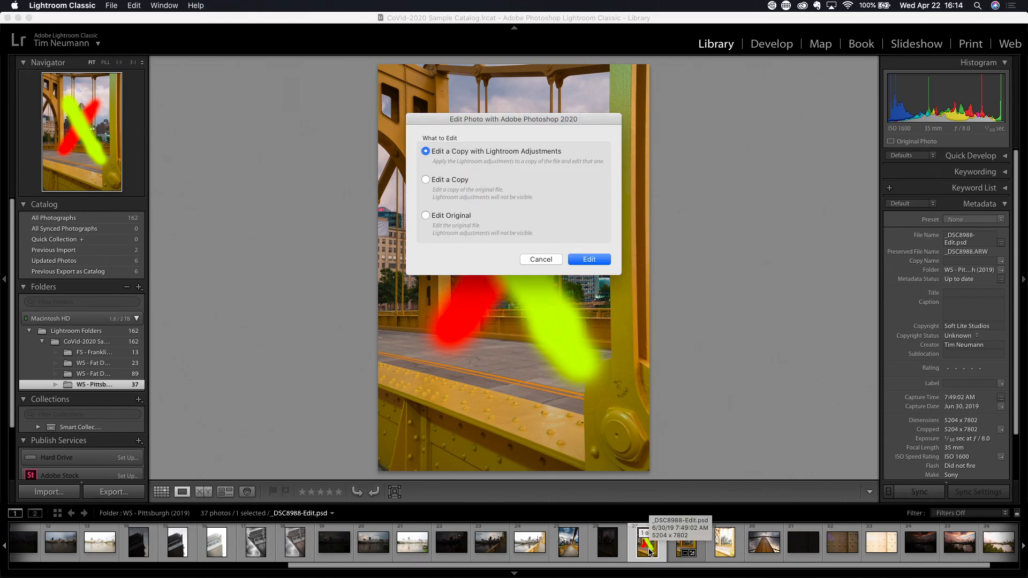
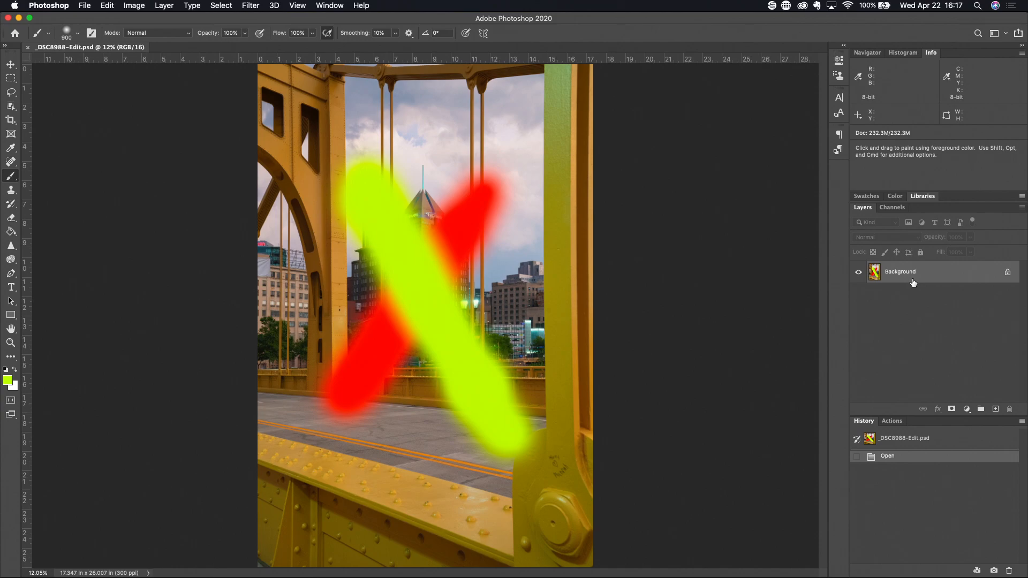
{"action": "left_click_drag", "start_coordinate": [912, 282], "coordinate": [914, 282]}
{"action": "key", "text": "super+w"}
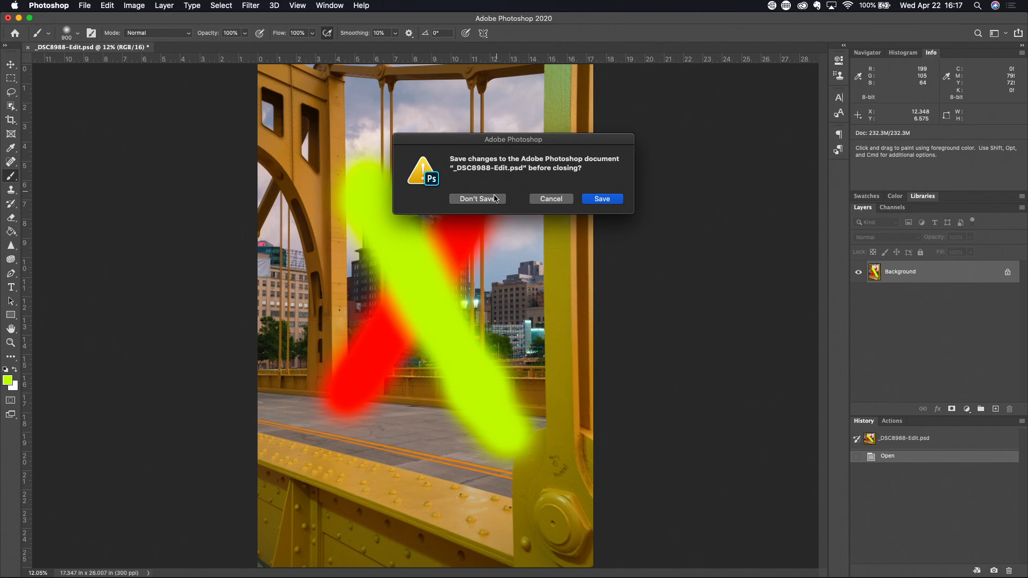
{"action": "left_click", "coordinate": [477, 199]}
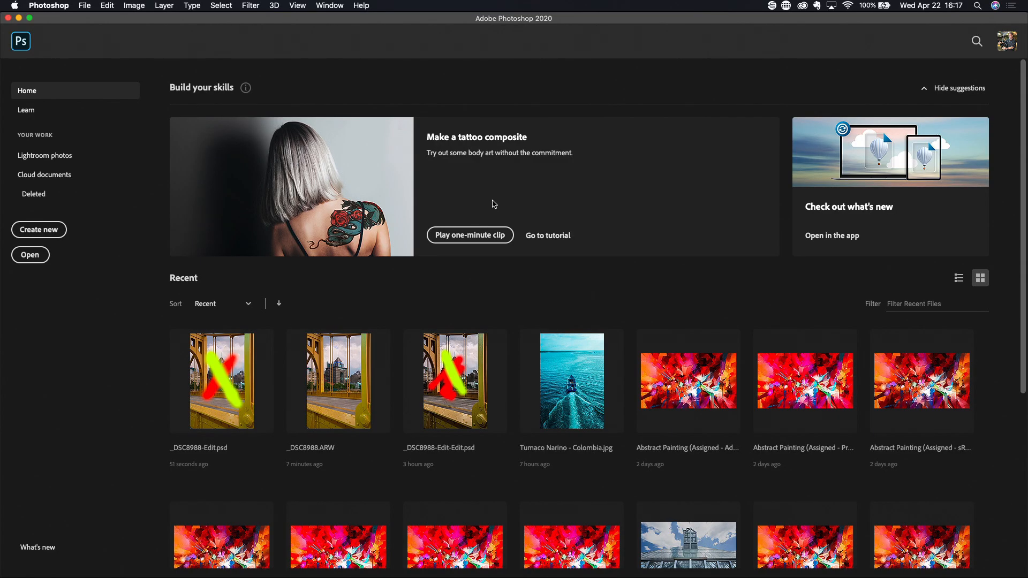
{"action": "key", "text": "super+Tab"}
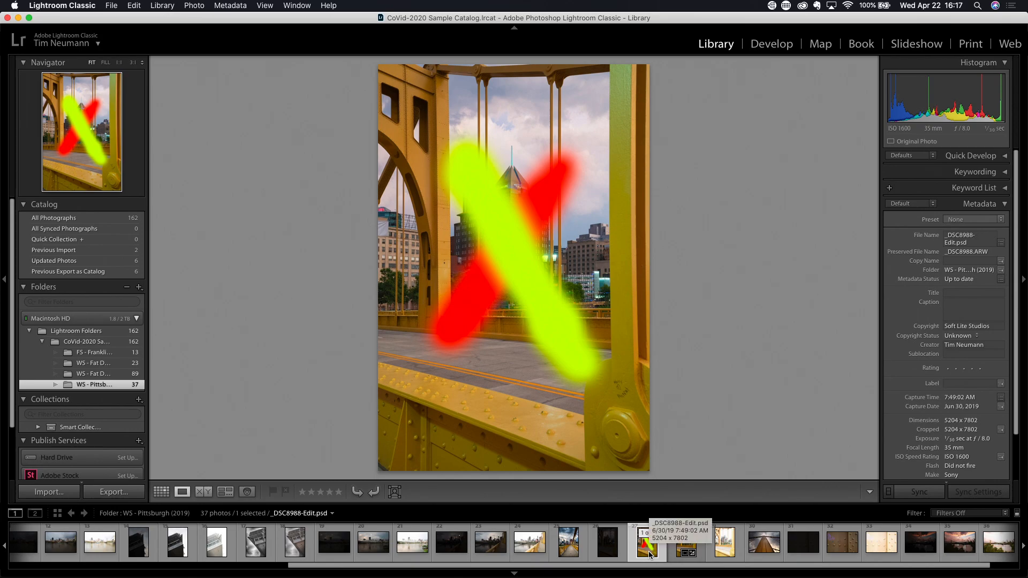
Open _DSC8988-Edit.psd in Photoshop with the Edit a Copy option and fit the image to the window.
{"action": "key", "text": "super+e"}
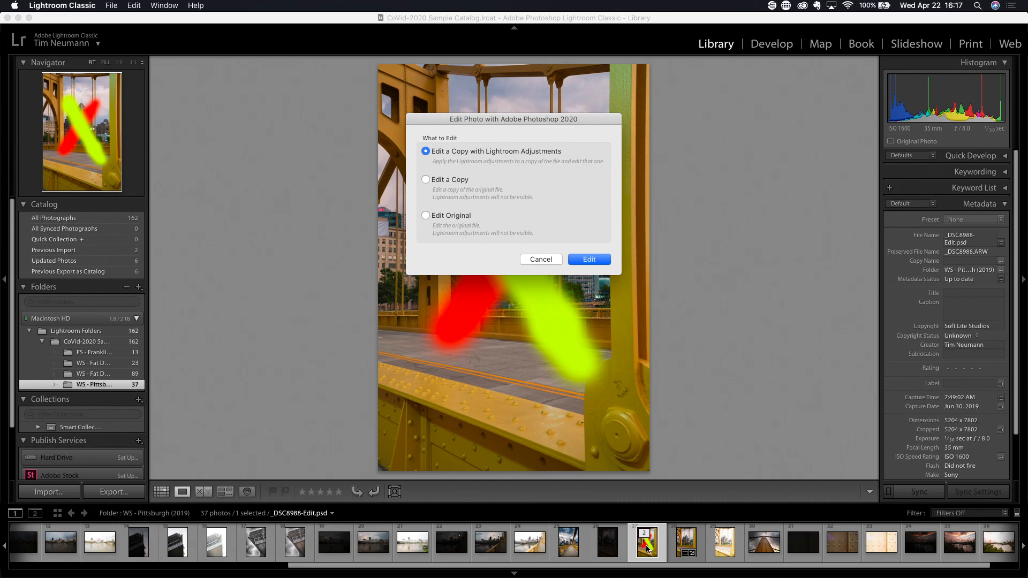
{"action": "left_click", "coordinate": [425, 180]}
{"action": "left_click", "coordinate": [588, 260]}
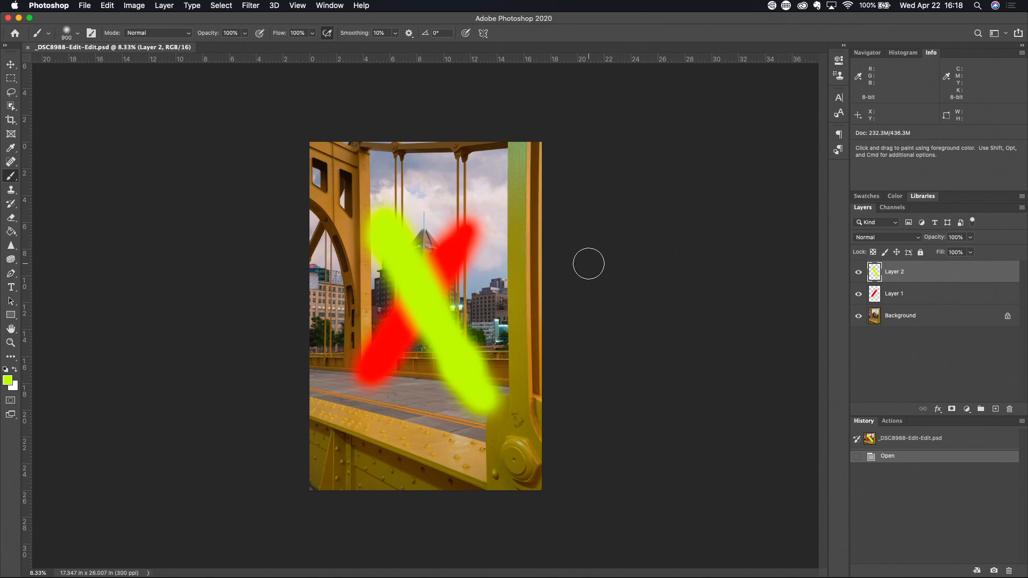
{"action": "key", "text": "super+0"}
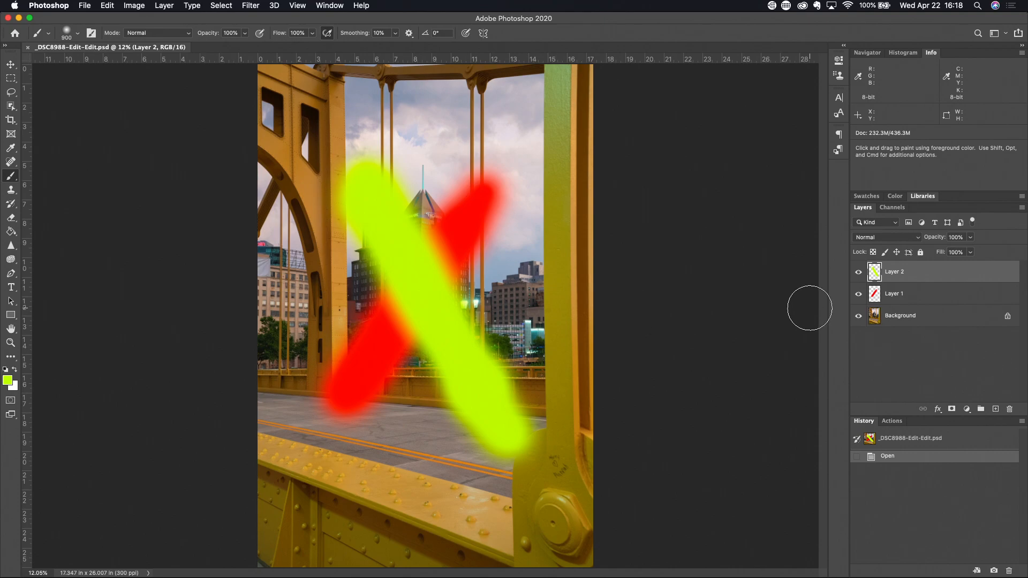
Hide the green stroke's layer, Layer 2, and close the copy with its changes saved.
{"action": "left_click", "coordinate": [859, 274]}
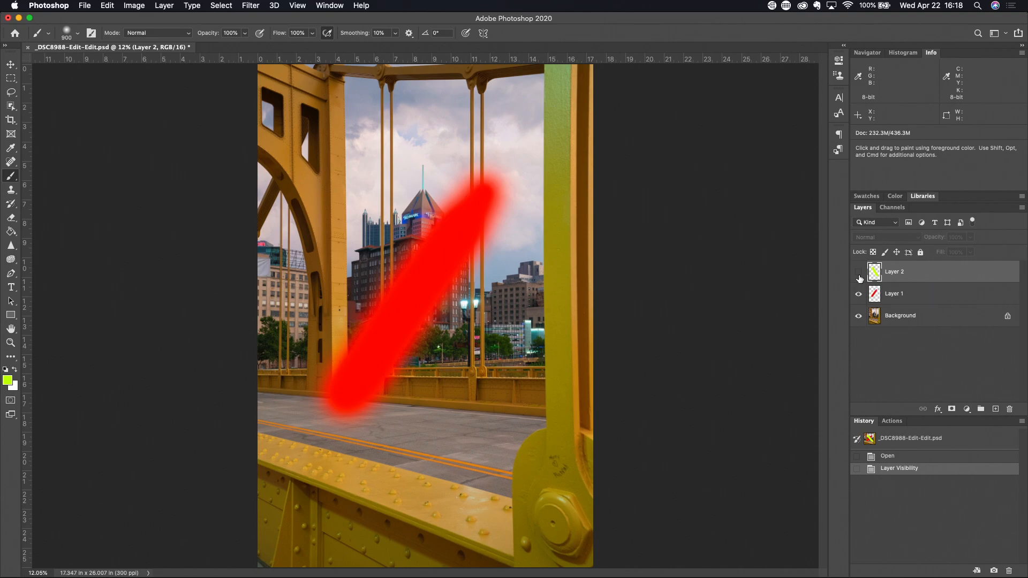
{"action": "key", "text": "super+w"}
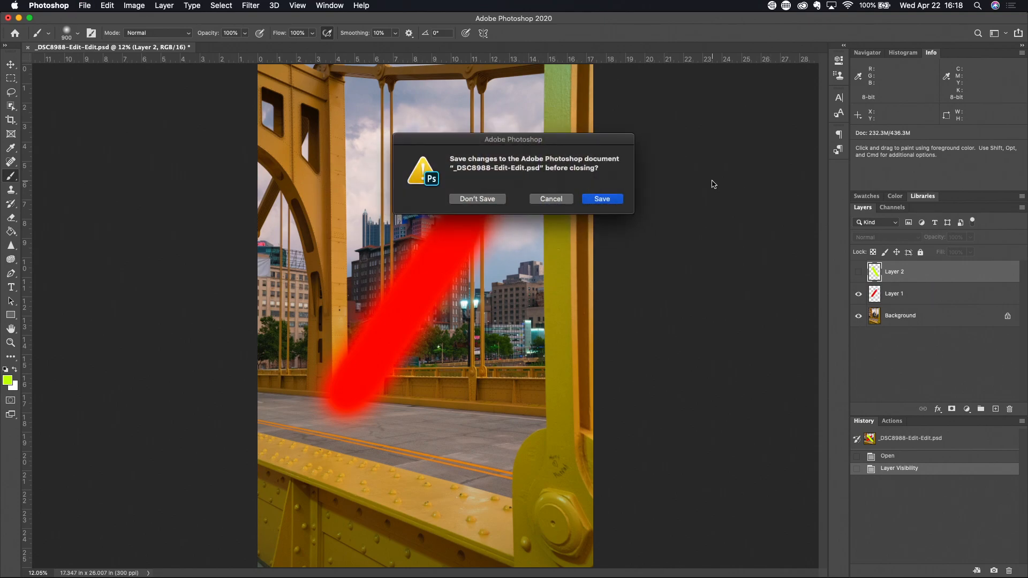
{"action": "left_click", "coordinate": [604, 200]}
Return to Lightroom Classic and compare _DSC8988-Edit.psd with _DSC8988-Edit-Edit.psd in the stack.
{"action": "key", "text": "super+Tab"}
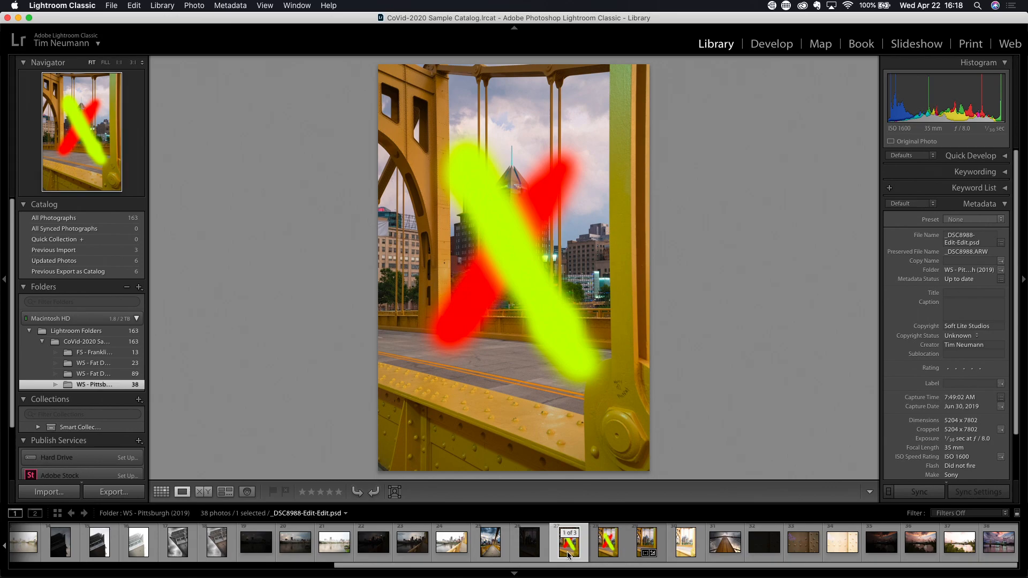
{"action": "left_click", "coordinate": [609, 546]}
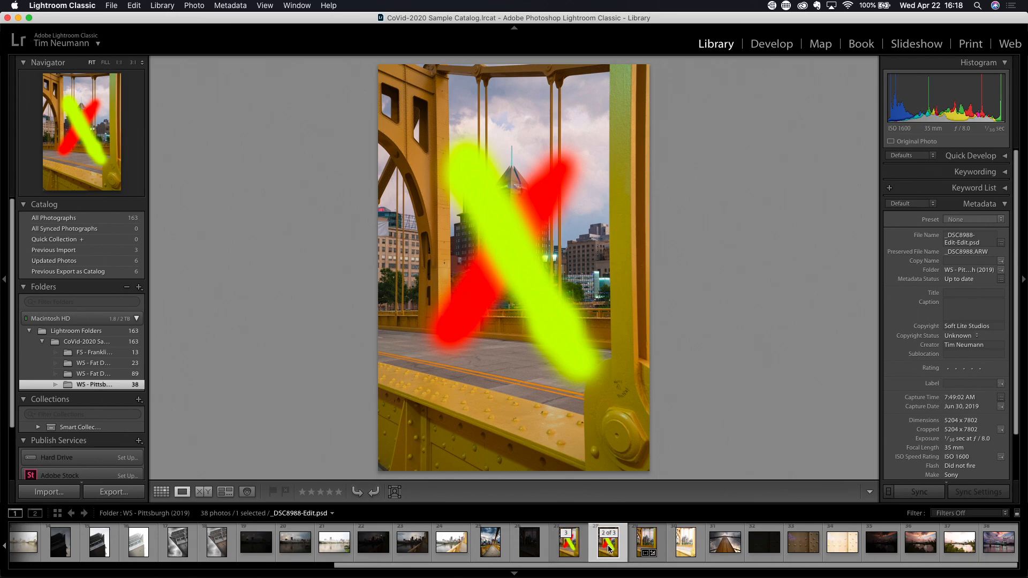
{"action": "left_click", "coordinate": [570, 549]}
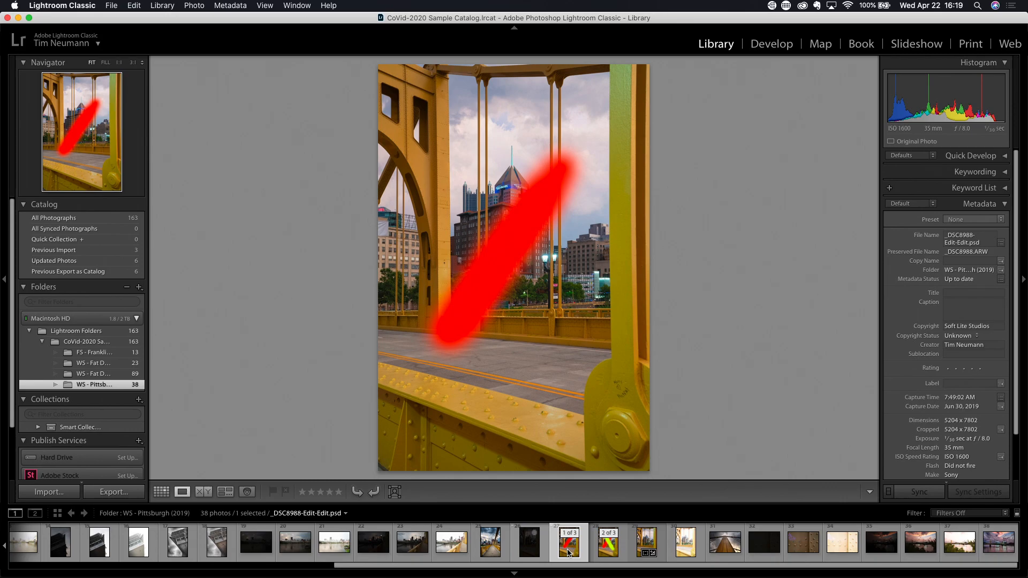
Open _DSC8988-Edit-Edit.psd in Photoshop with the Edit a Copy option and enlarge the image to 12%.
{"action": "key", "text": "super+e"}
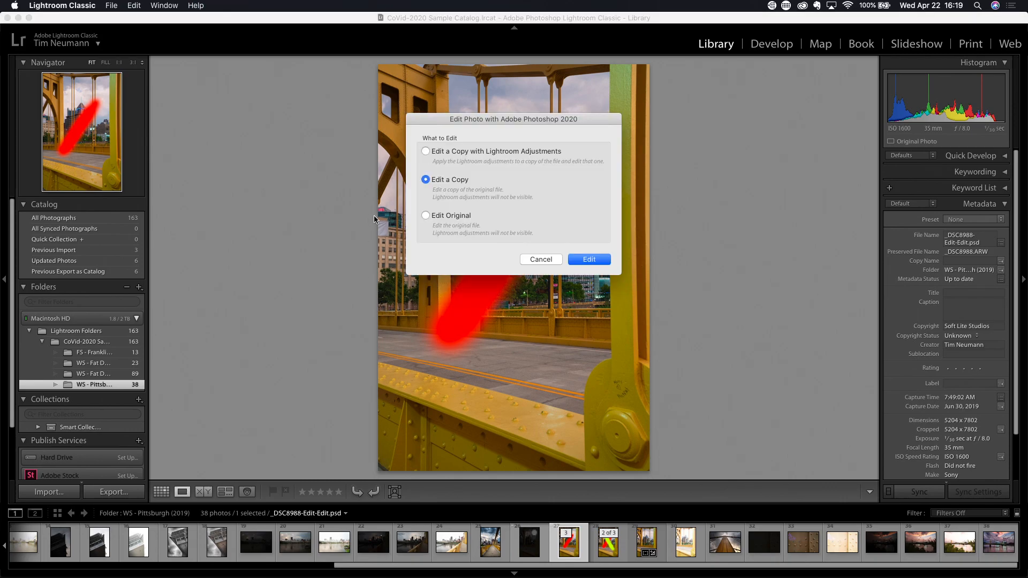
{"action": "left_click", "coordinate": [593, 260]}
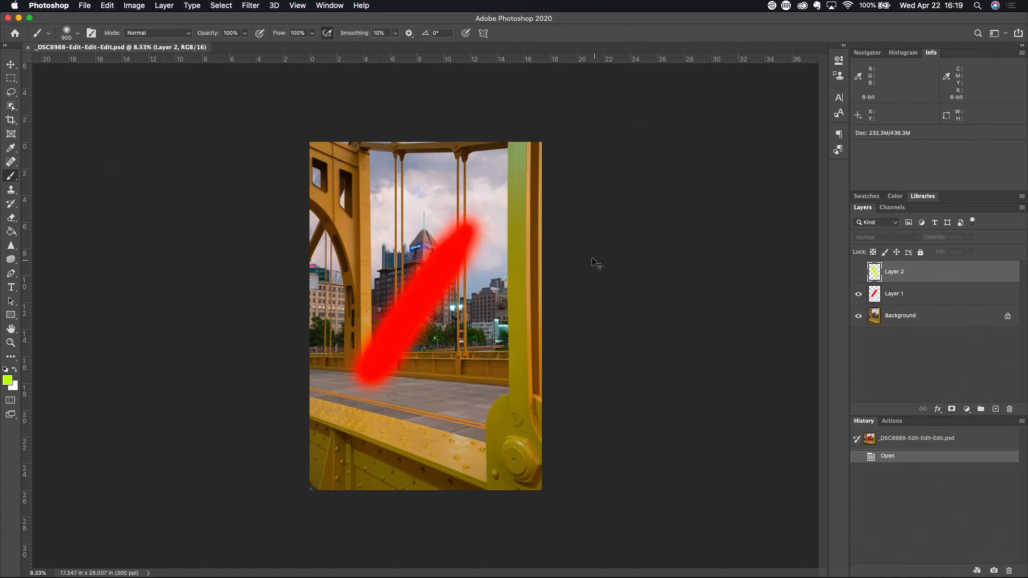
{"action": "key", "text": "super+equal"}
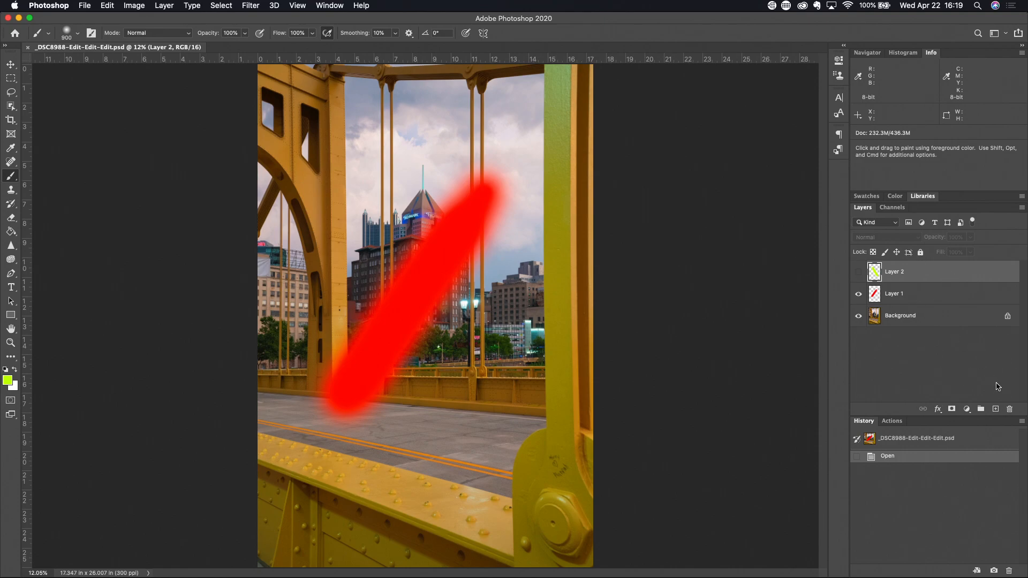
Add a new layer above Layer 2 and paint a roughly vertical magenta (#c208e5) brush stroke across the red stroke.
{"action": "left_click", "coordinate": [996, 409]}
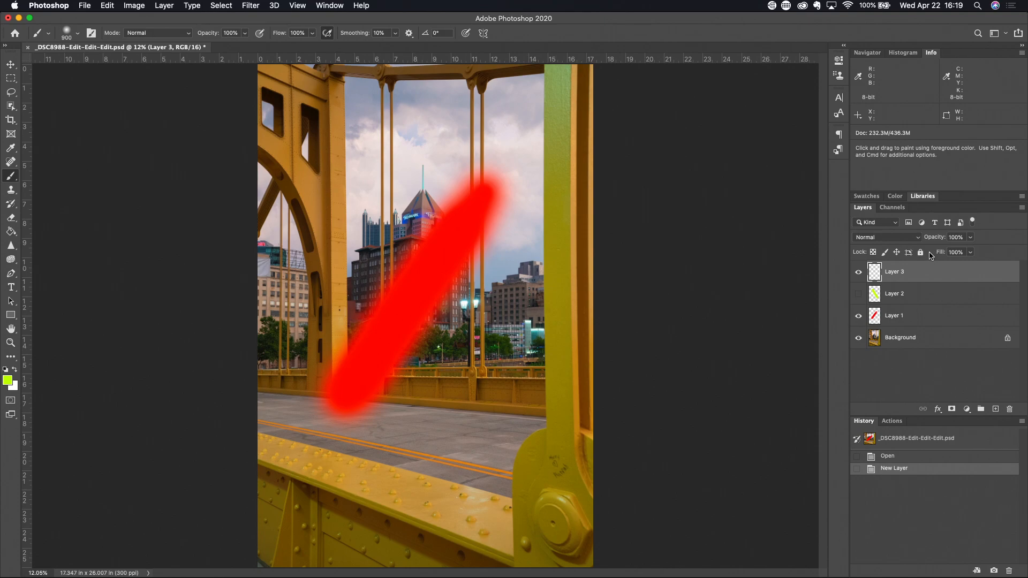
{"action": "left_click", "coordinate": [7, 380]}
{"action": "left_click", "coordinate": [463, 319]}
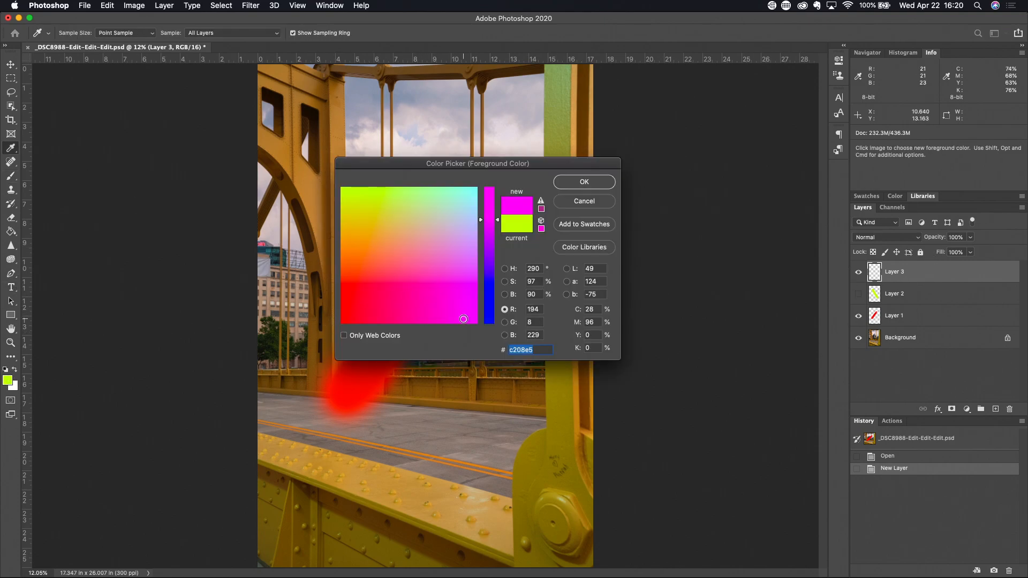
{"action": "left_click", "coordinate": [583, 182]}
{"action": "mouse_move", "coordinate": [392, 169]}
{"action": "left_mouse_down"}
{"action": "mouse_move", "coordinate": [411, 421]}
{"action": "mouse_move", "coordinate": [369, 185]}
{"action": "left_mouse_up"}
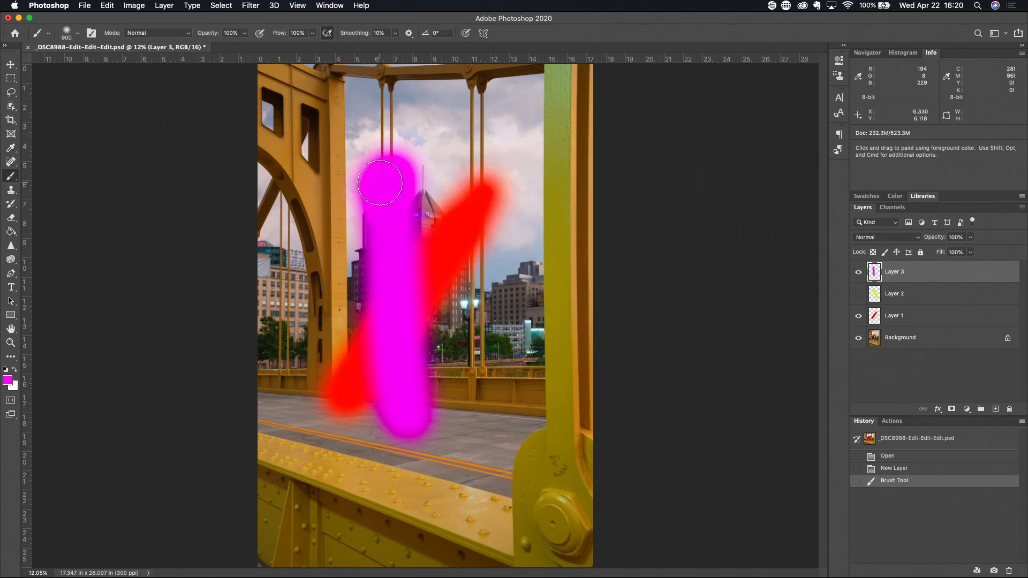
Close _DSC8988-Edit-Edit-Edit.psd with its changes saved and return to Lightroom Classic.
{"action": "key", "text": "super+w"}
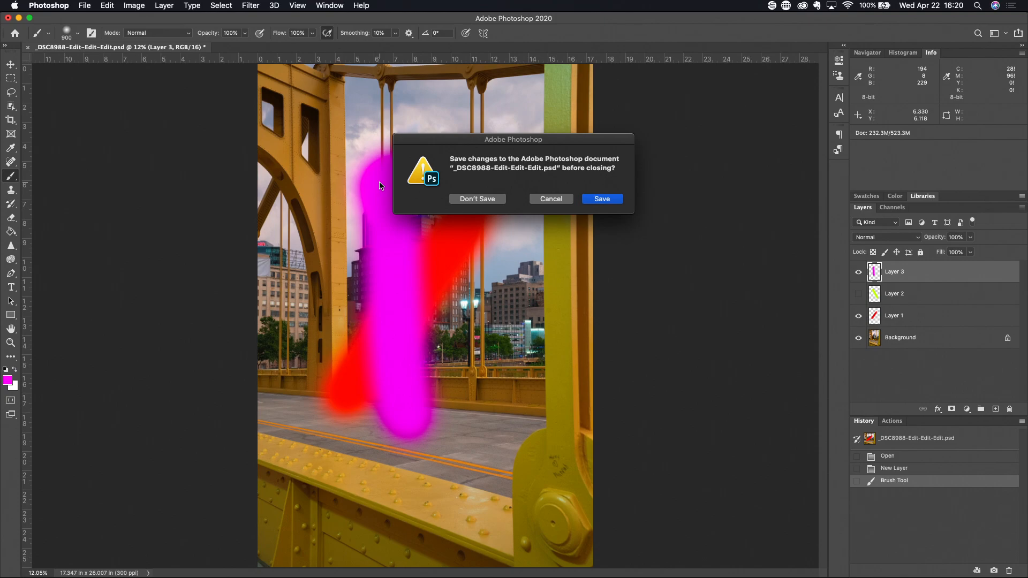
{"action": "left_click", "coordinate": [611, 200]}
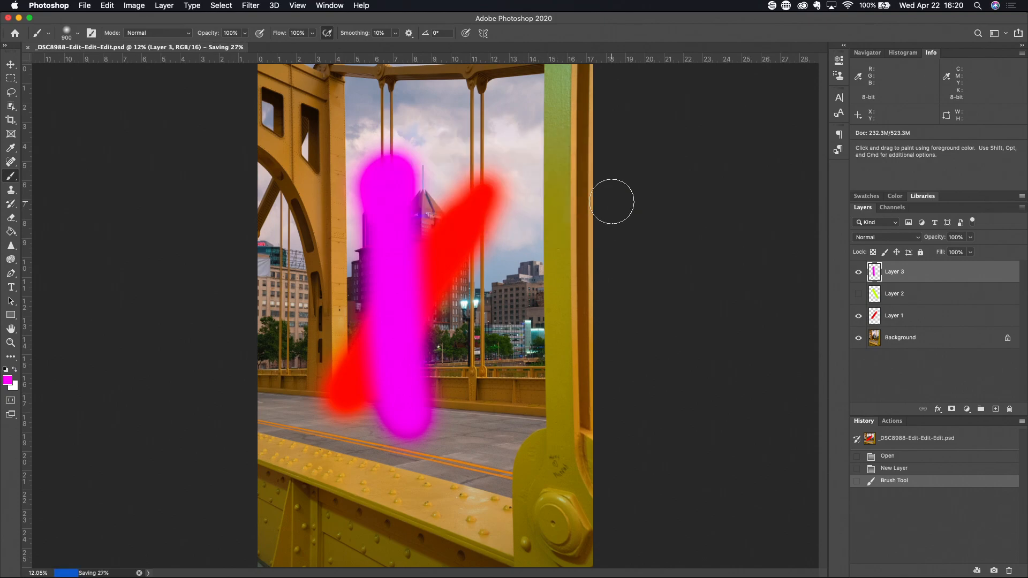
{"action": "key", "text": "super+Tab"}
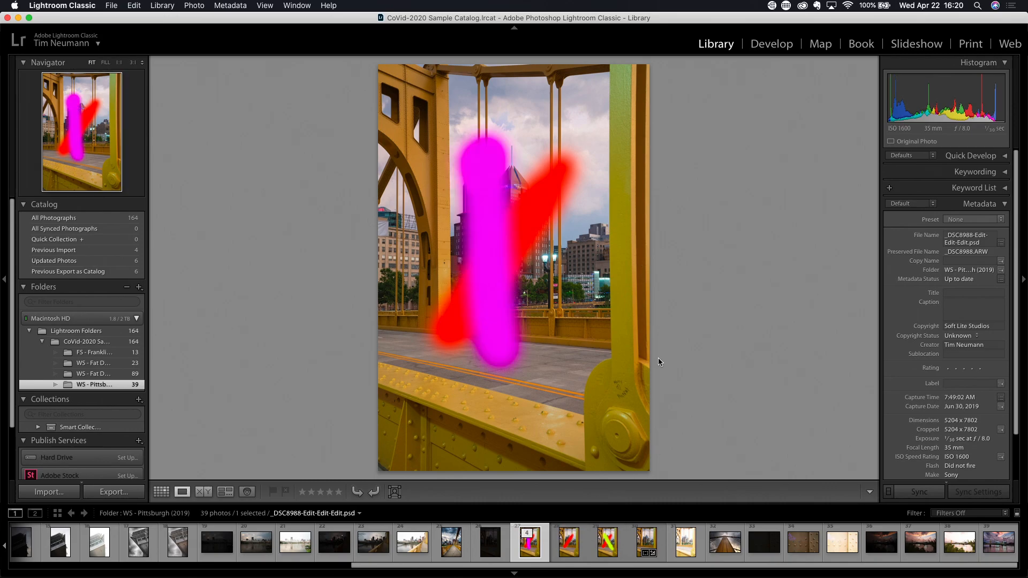
Collapse and expand the stack of _DSC8988 versions twice, leaving it expanded.
{"action": "key", "text": "s"}
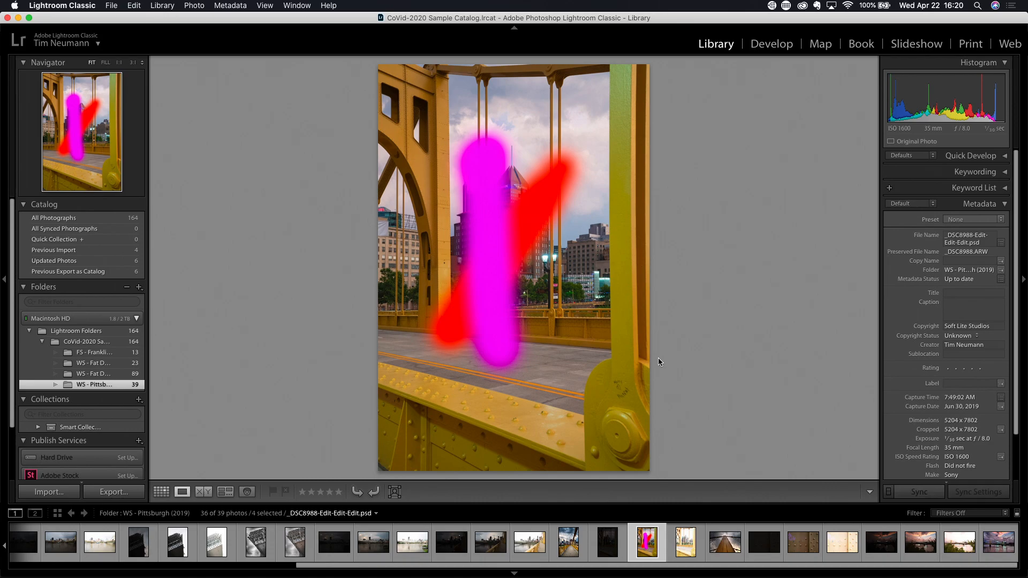
{"action": "key", "text": "s"}
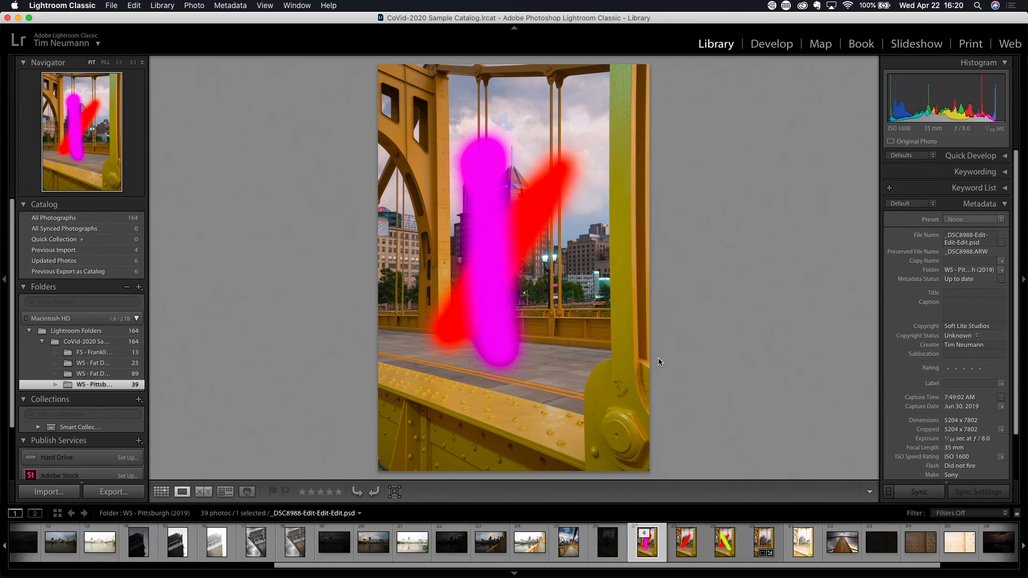
{"action": "key", "text": "s"}
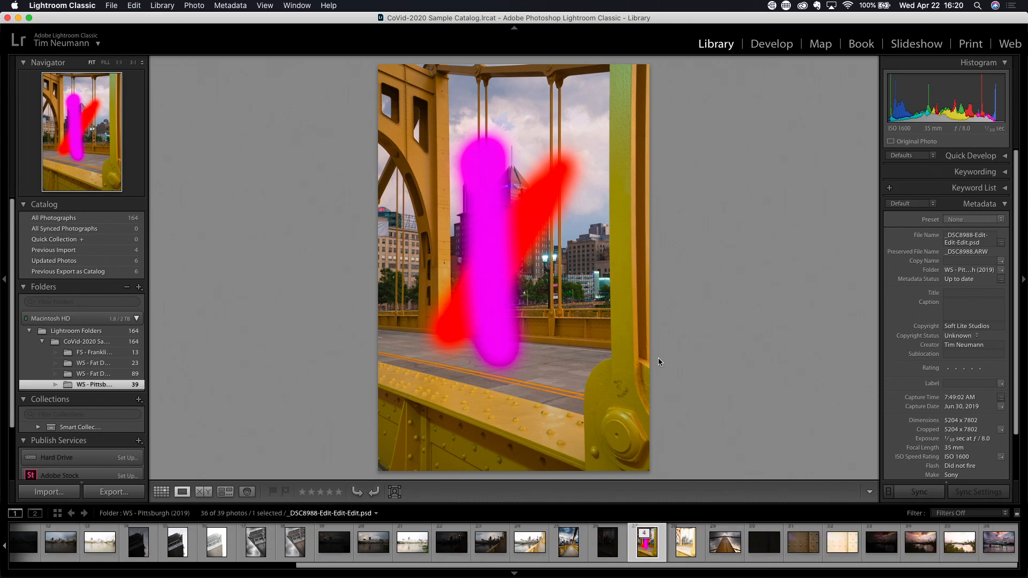
{"action": "key", "text": "s"}
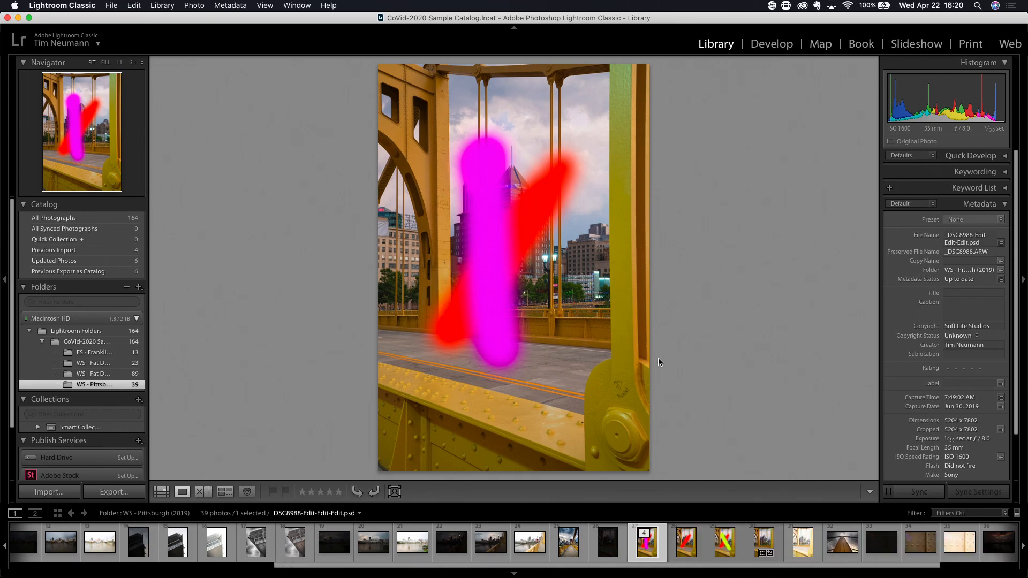